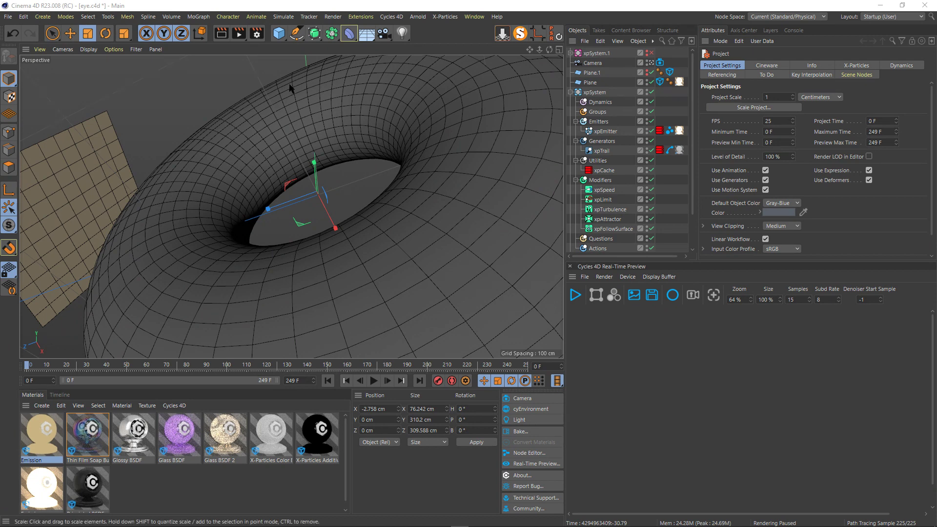
Step: Switch from Cinema 4D to the browser showing the artist's Instagram profile
key("alt+Tab")
key("alt+Tab")
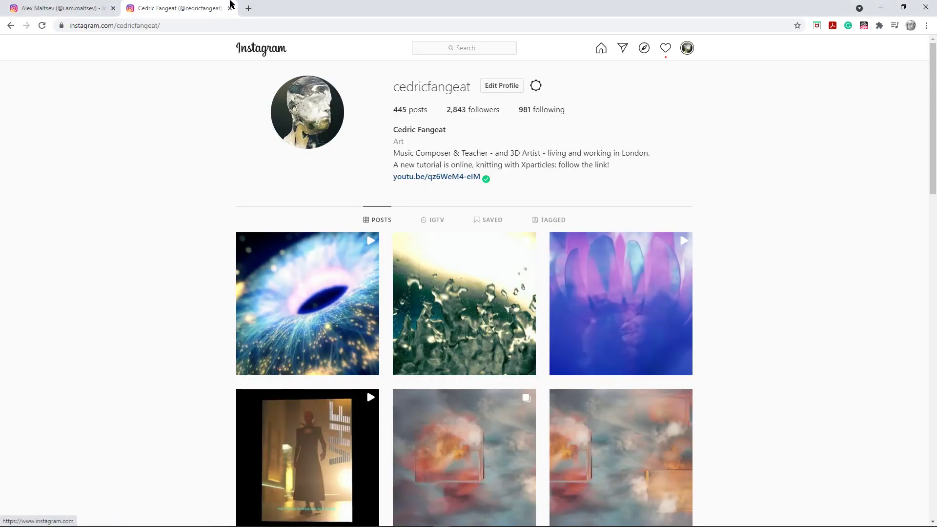
Step: Play the original eye animation, then open the eye-effect post from the profile grid
left_click(67, 11)
left_click(384, 279)
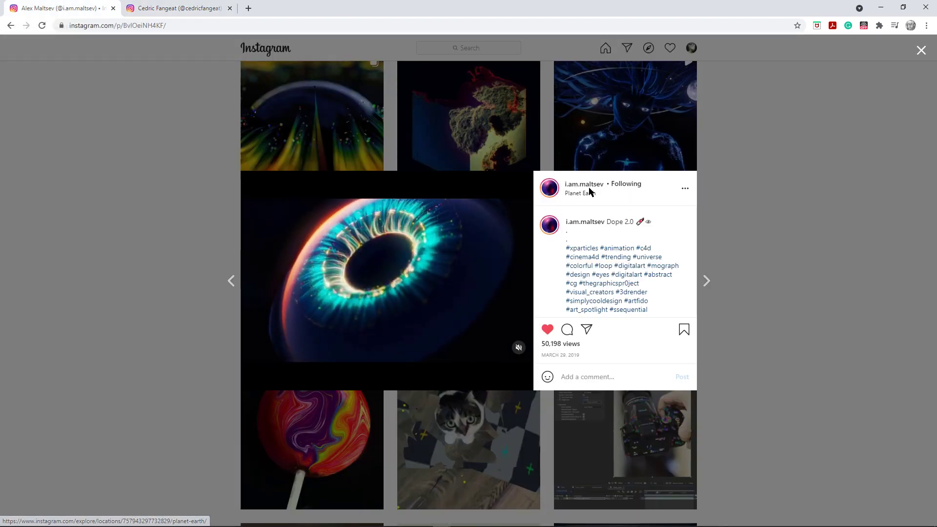
mouse_move(601, 188)
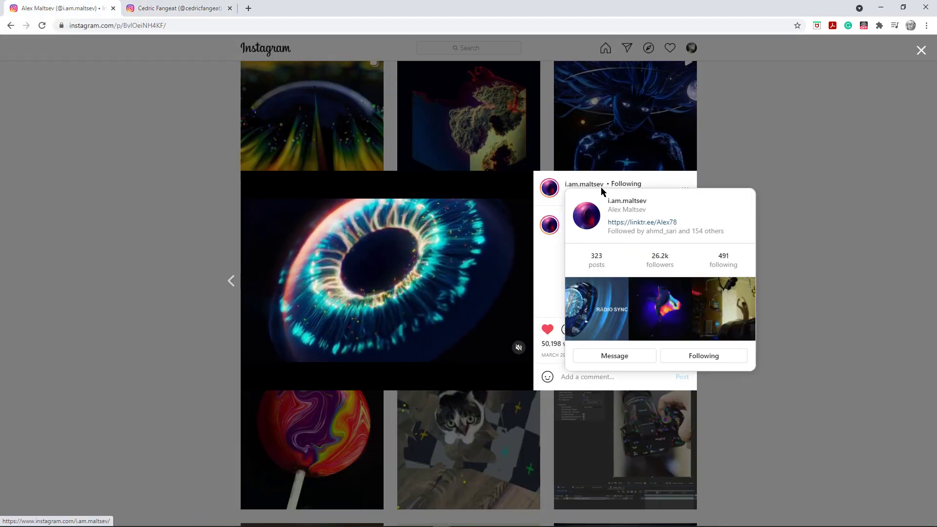
left_click(187, 8)
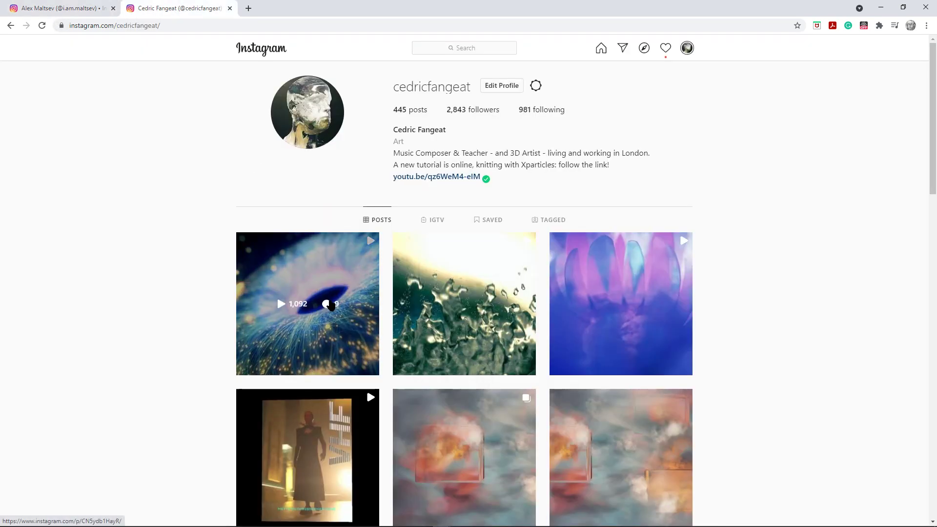
left_click(333, 336)
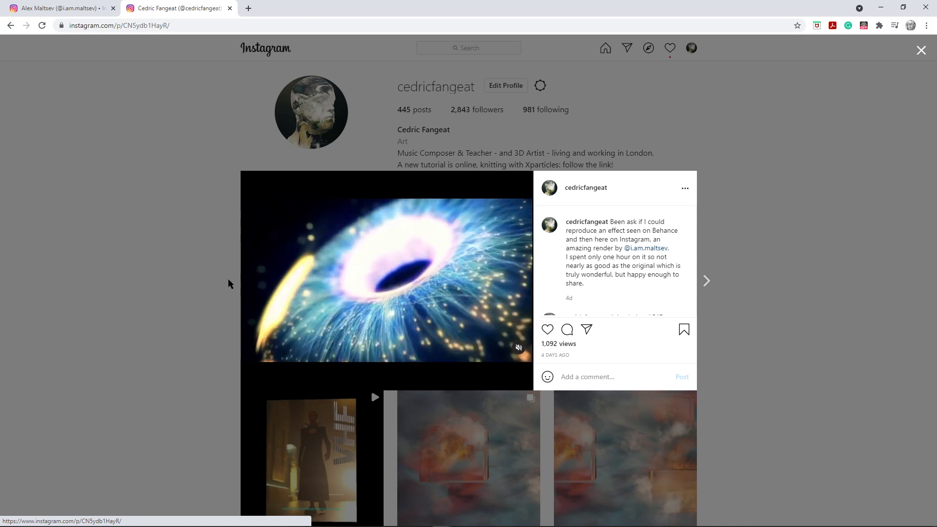
Step: Resume the original eye video, then close and reopen the recreated eye-effect post
left_click(81, 10)
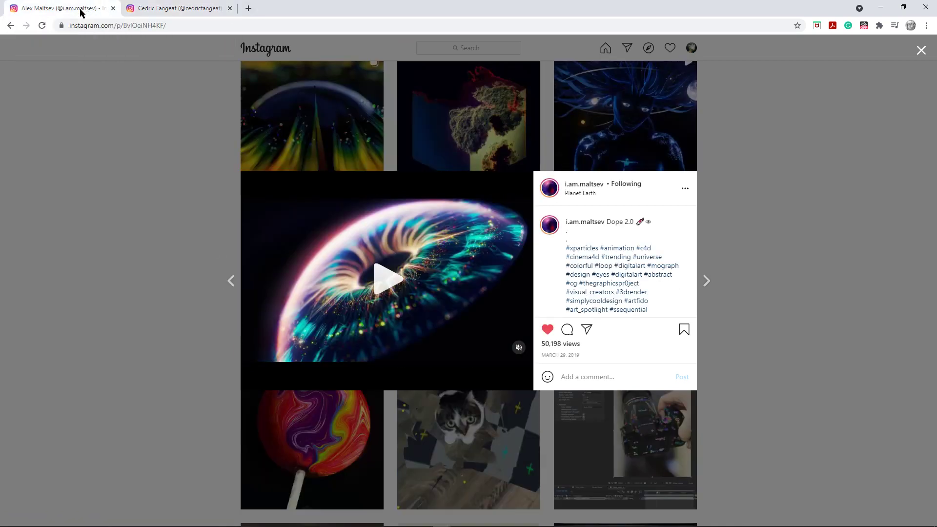
left_click(385, 289)
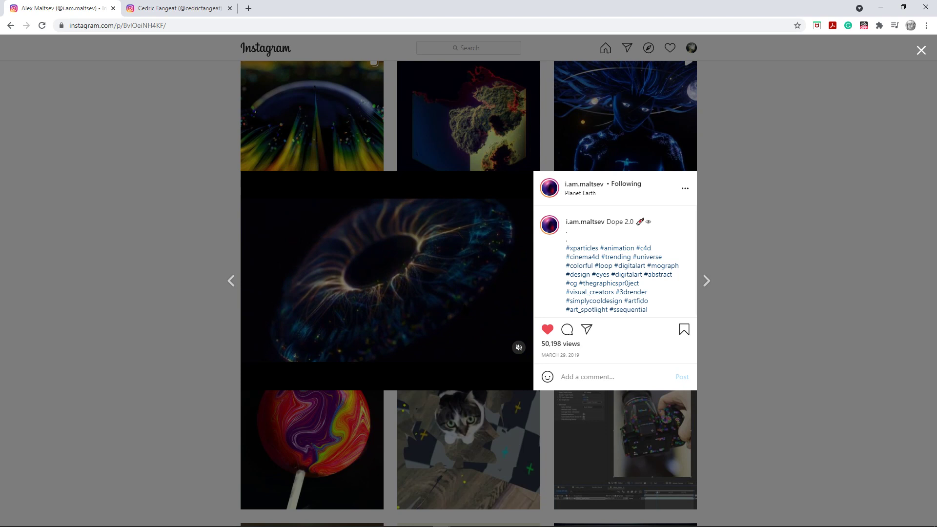
left_click(172, 9)
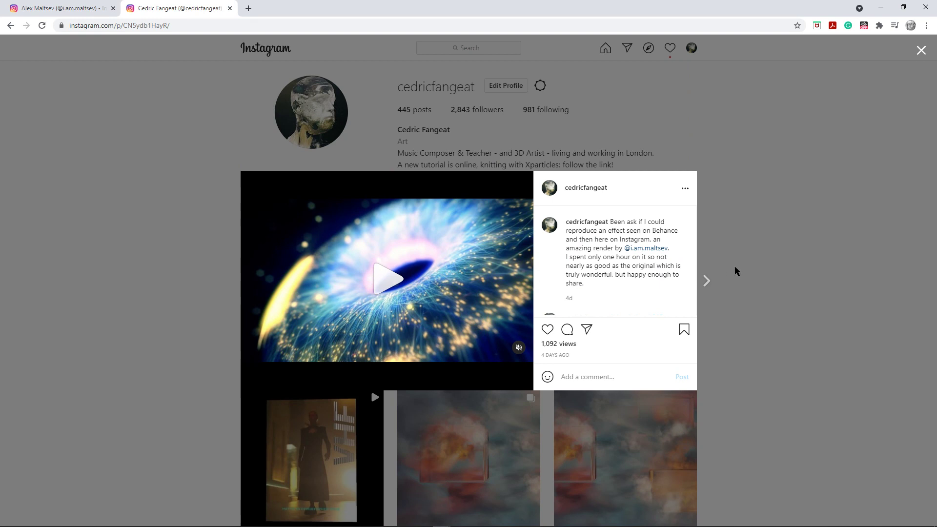
left_click(761, 260)
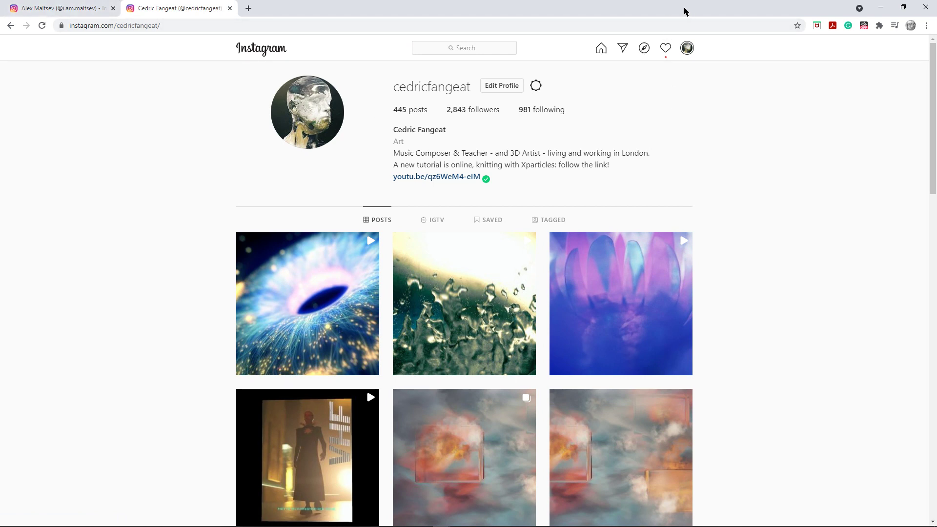
left_click(307, 272)
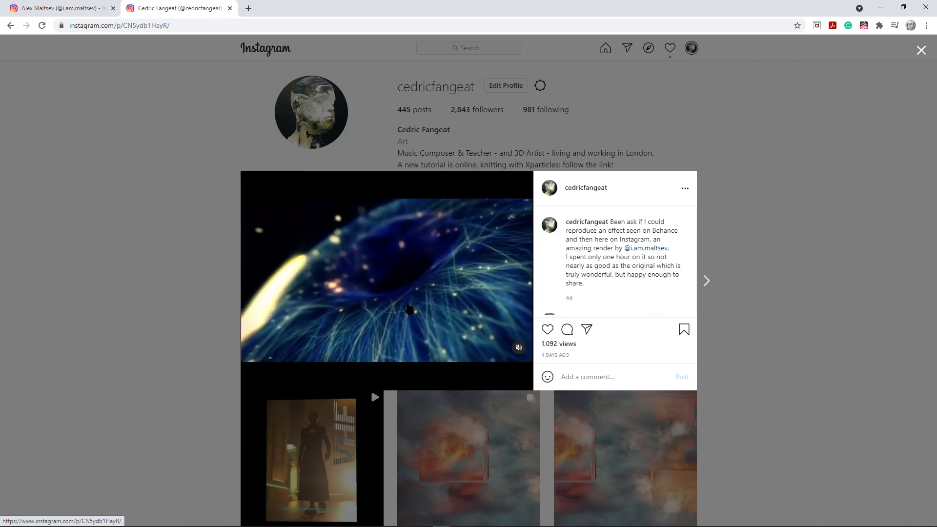
Step: Return to Cinema 4D and exit the camera for the free perspective view
key("alt+Tab")
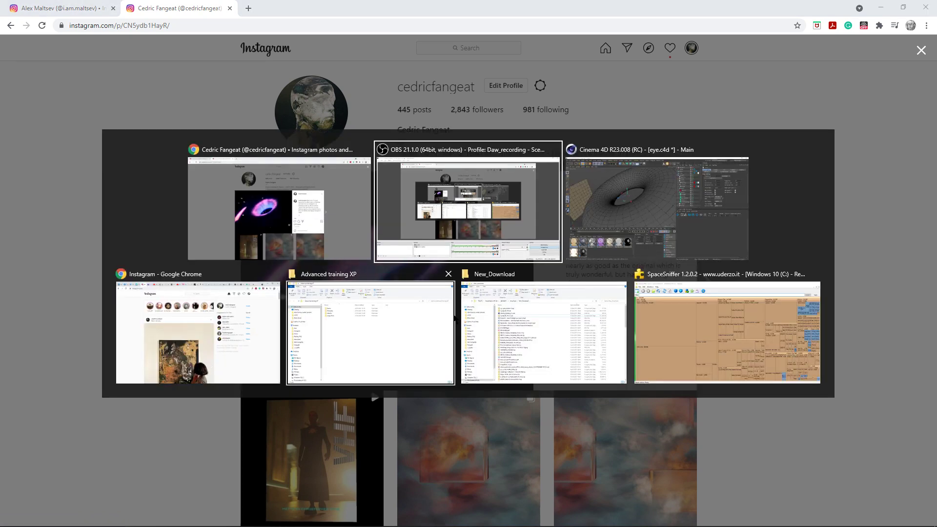
key("Tab")
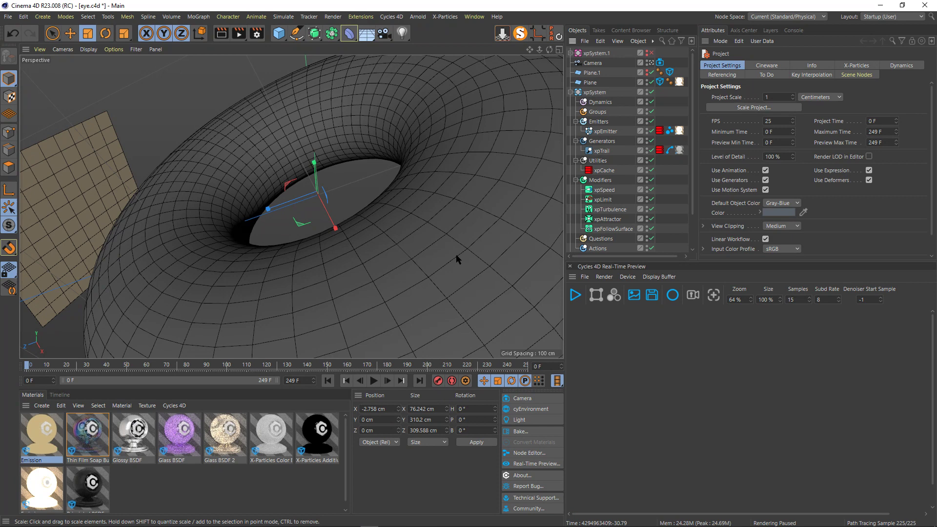
left_click(656, 63)
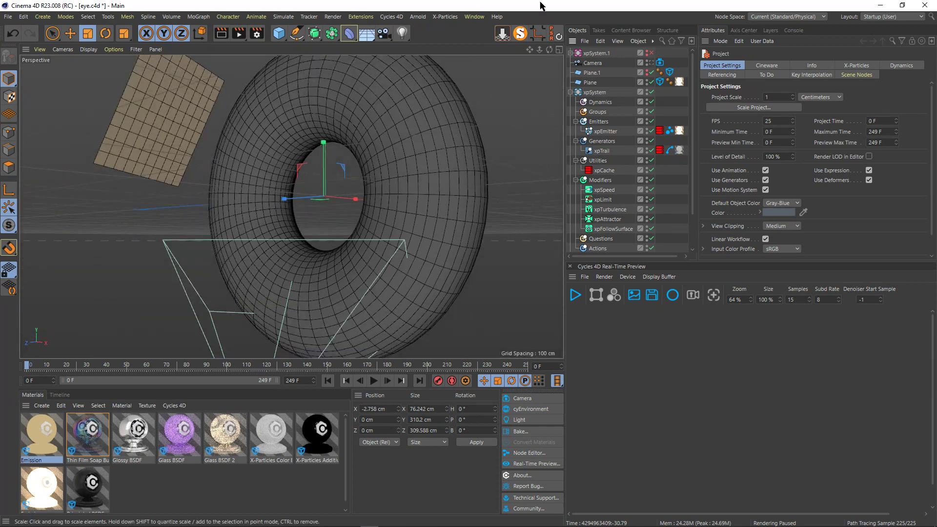
Step: Orbit and pan the view so the torus faces head-on and is centred
left_click_drag(540, 50, 292, 206)
left_click_drag(550, 50, 477, 80)
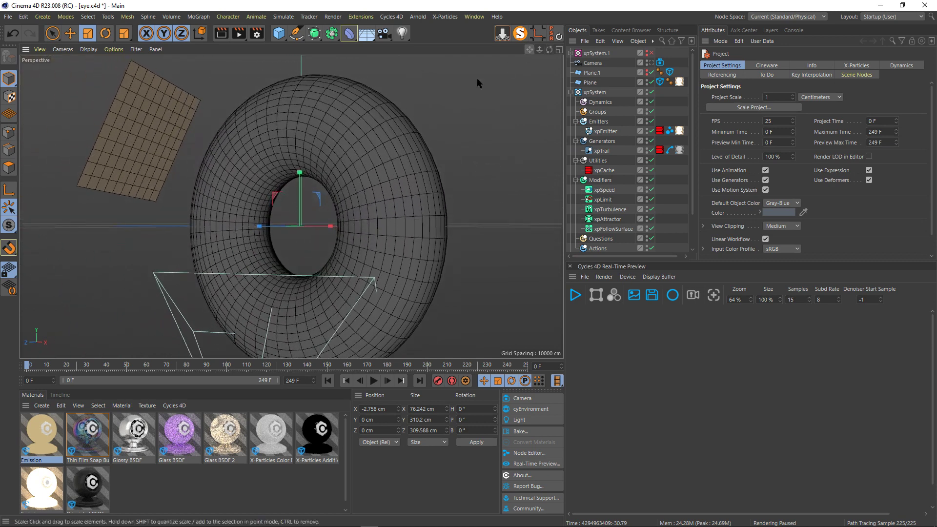
left_click_drag(528, 48, 552, 49)
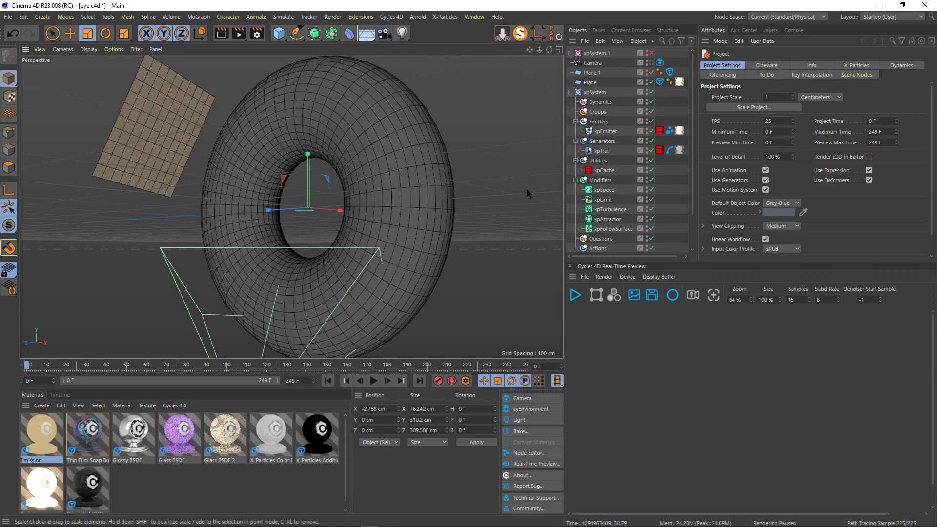
Step: Select xpSystem and xpEmitter, disable xpTrail, and play the simulation
left_click(602, 93)
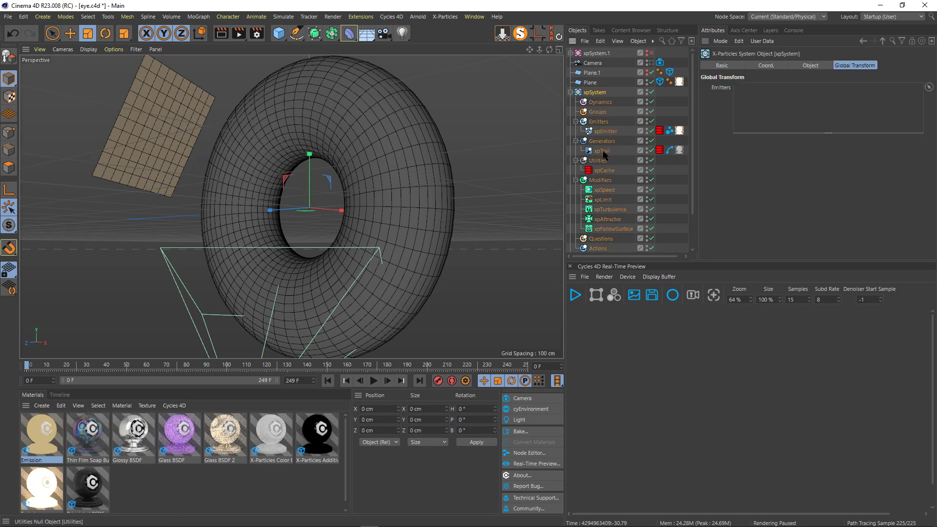
left_click(605, 131)
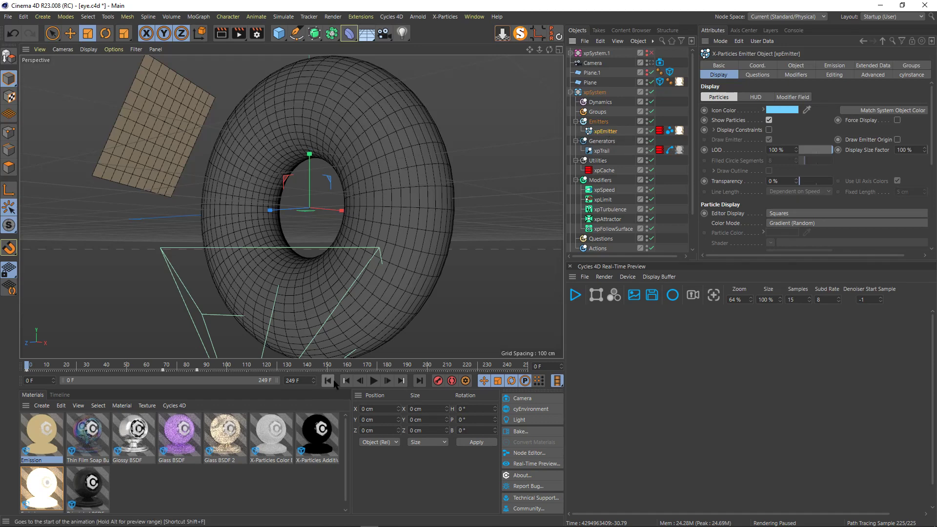
left_click(651, 151)
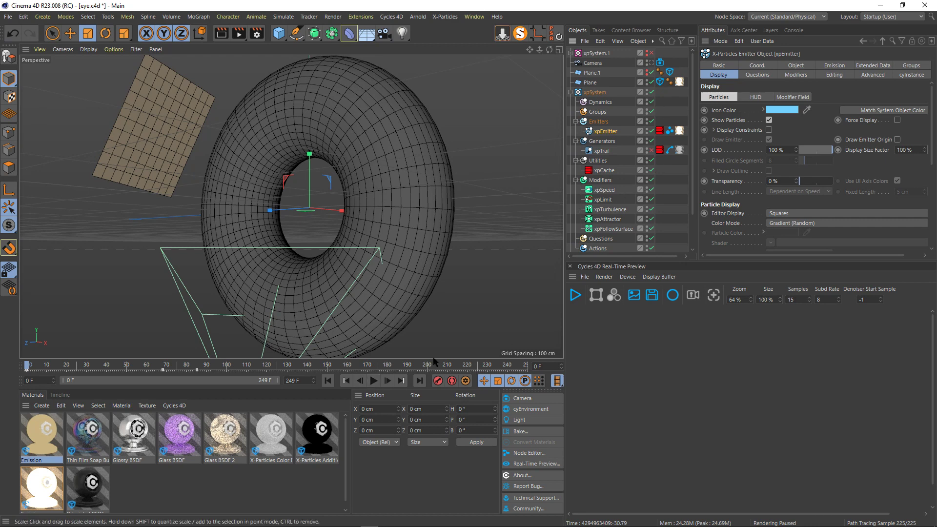
left_click(375, 381)
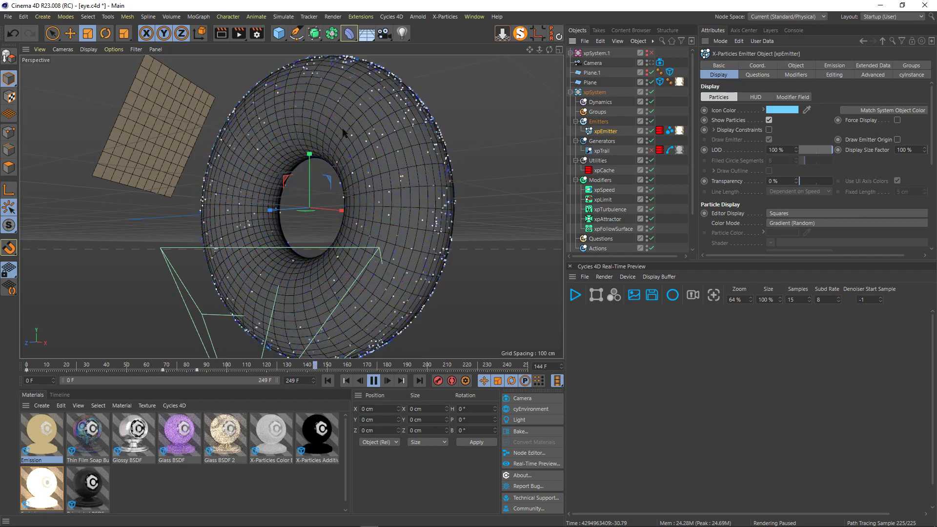
Step: Inspect the emitter's Emission settings: Birthrate 2000, Pulse Spline, lifespan 80 F
left_click(834, 65)
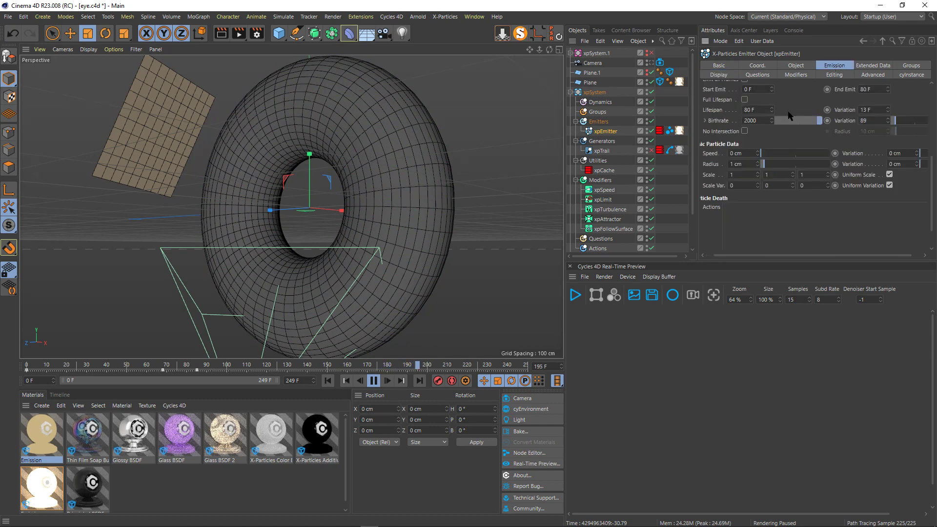
scroll(776, 138, "up", 4)
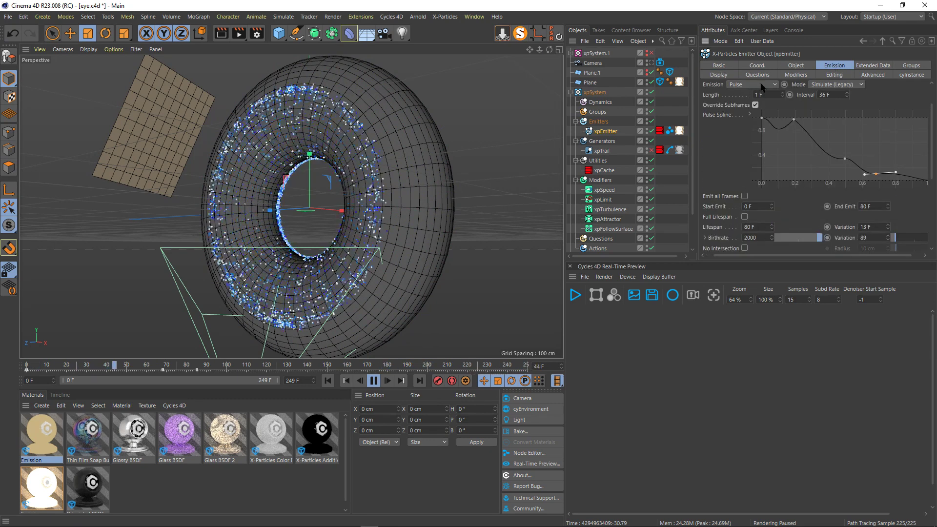
scroll(742, 164, "down", 3)
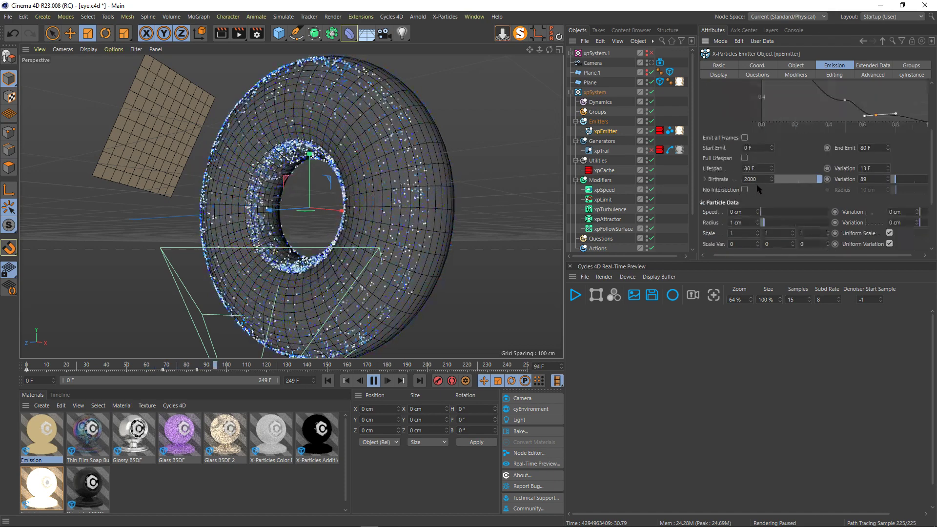
double_click(761, 179)
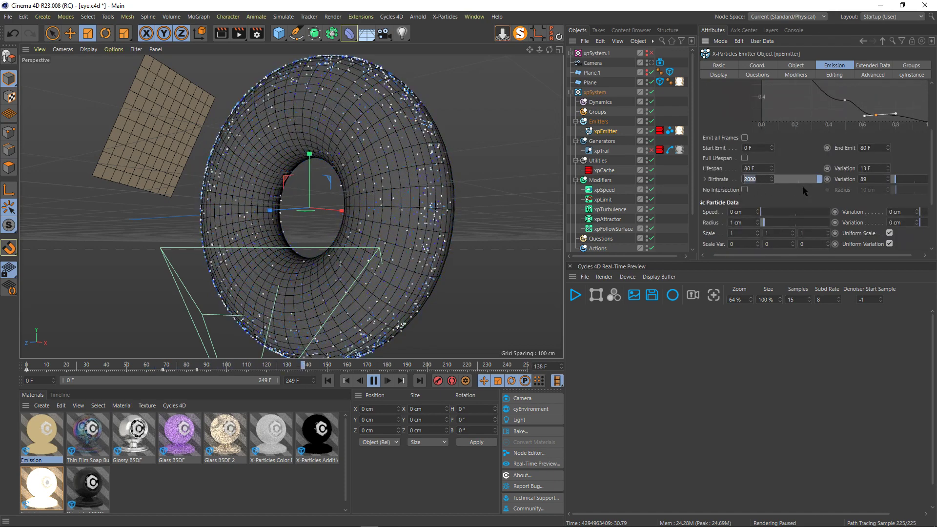
scroll(781, 197, "up", 3)
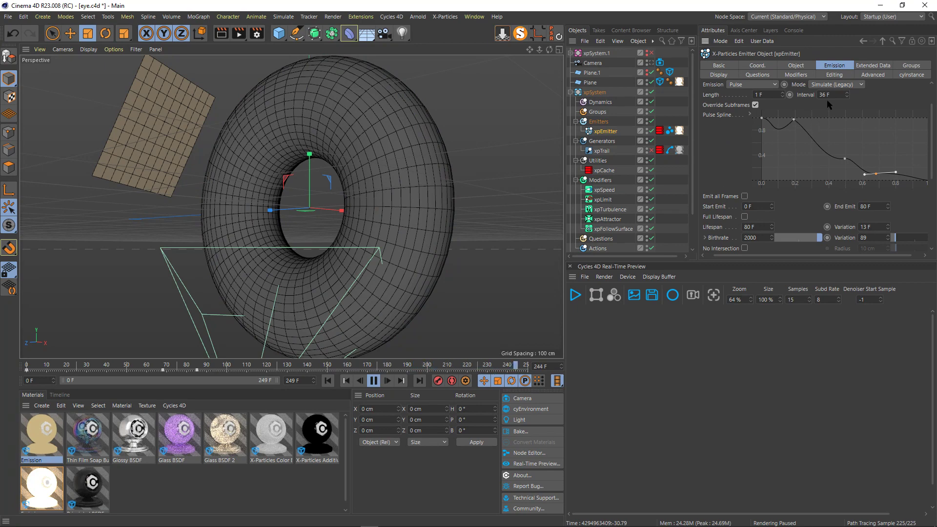
scroll(827, 101, "up", 2)
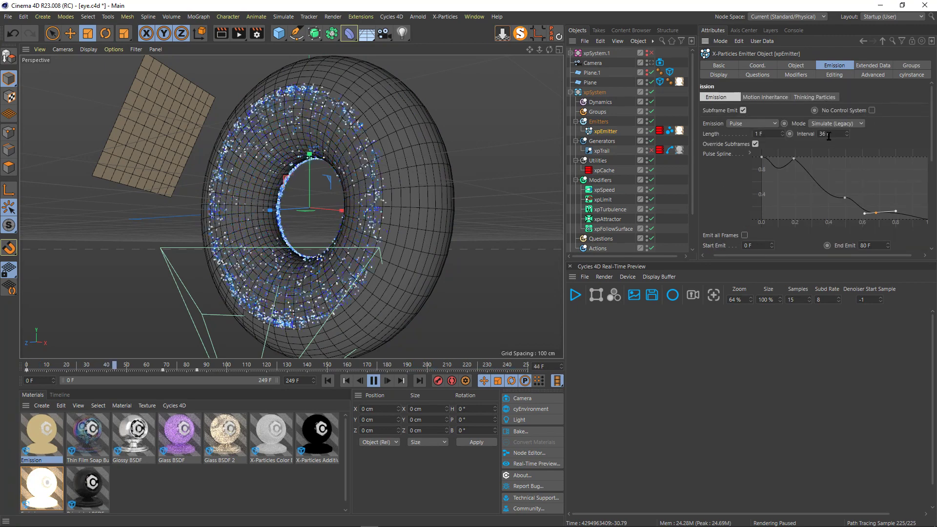
scroll(725, 198, "down", 5)
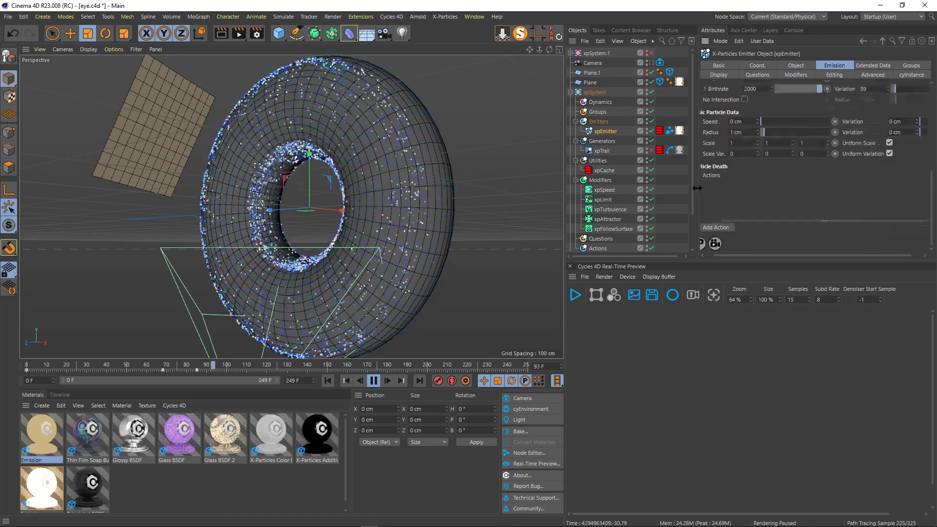
scroll(708, 206, "up", 3)
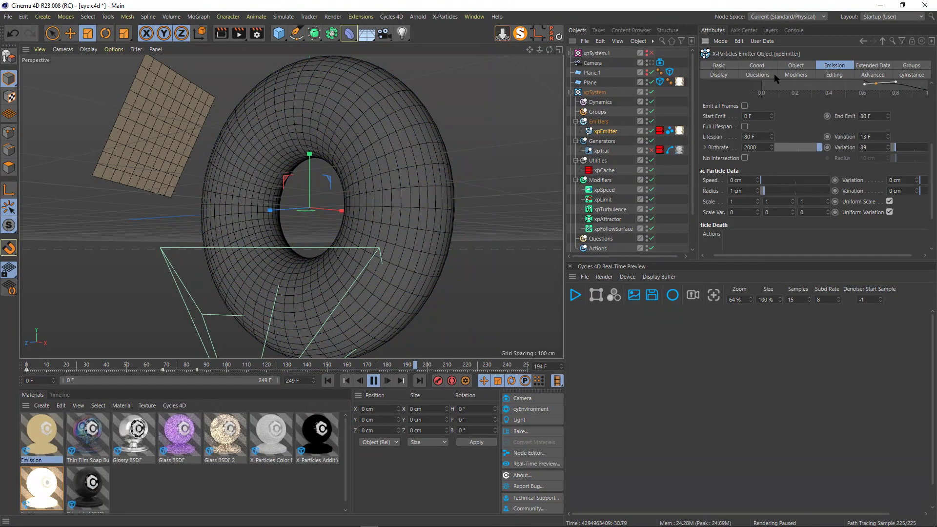
Step: View the emitter's Display settings: Gradient (Random) colour mode, red-to-yellow gradient
left_click(719, 74)
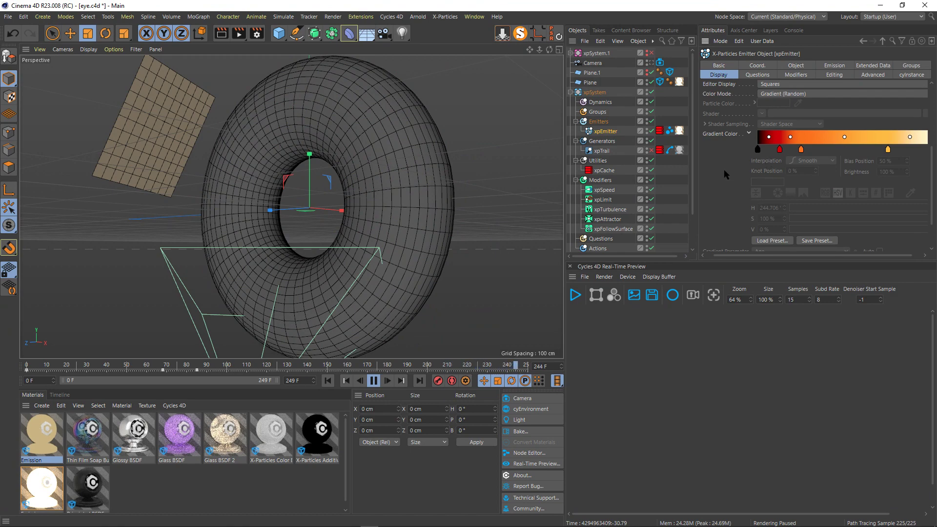
scroll(724, 169, "up", 3)
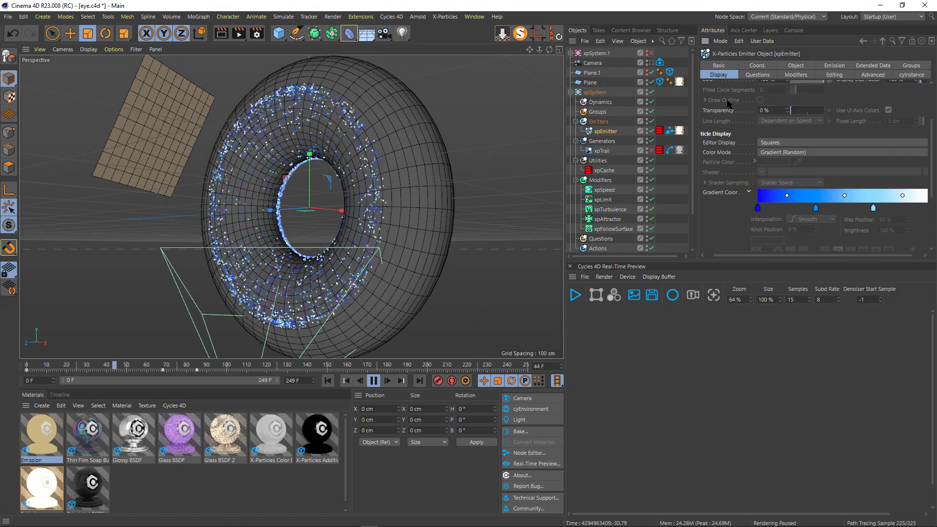
scroll(733, 213, "down", 3)
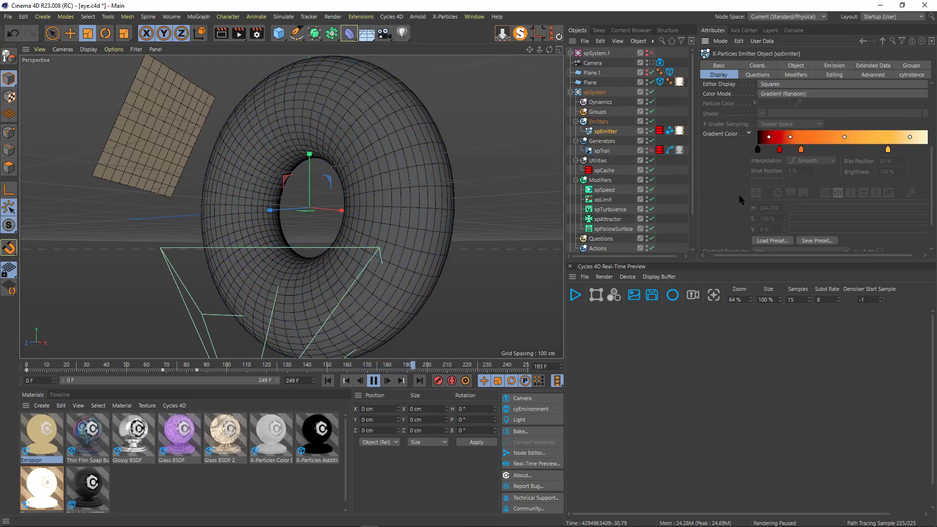
Step: Pause, resume and stop the particle playback around frame 172
left_click(374, 381)
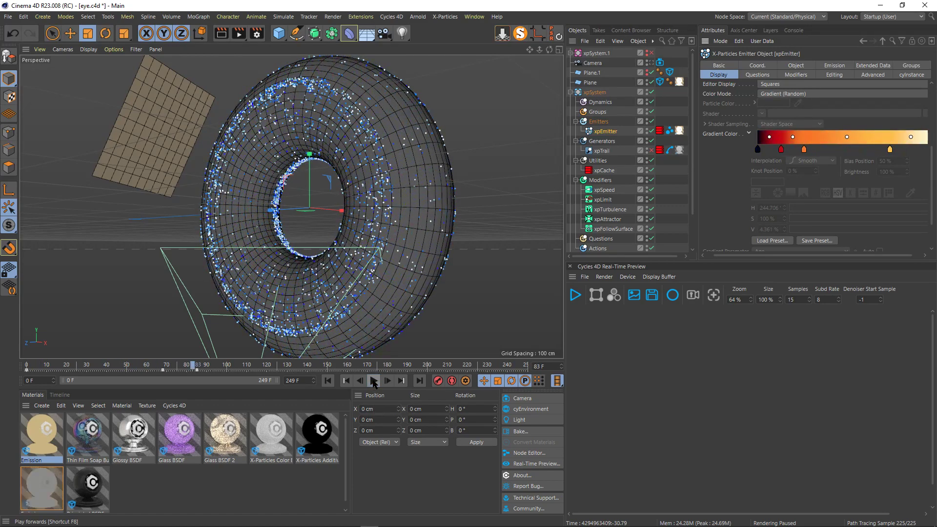
left_click(373, 381)
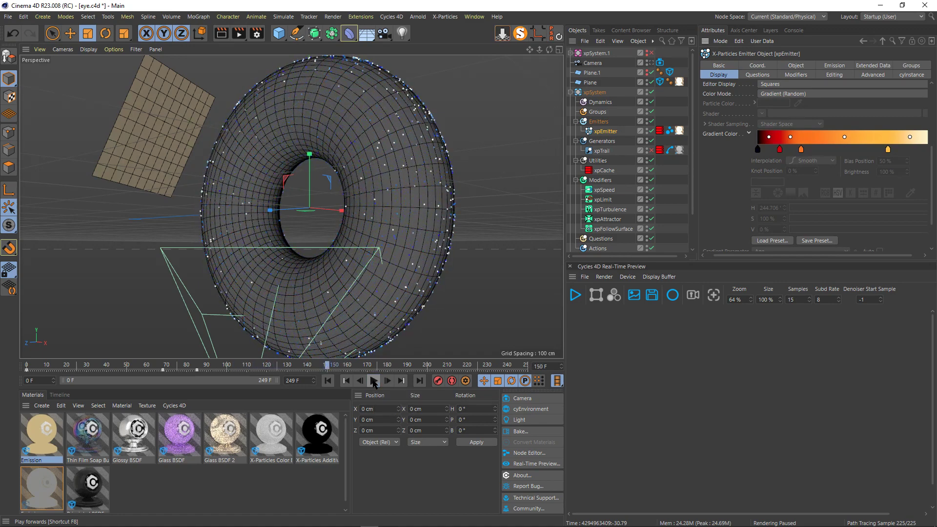
left_click(374, 381)
left_click(374, 380)
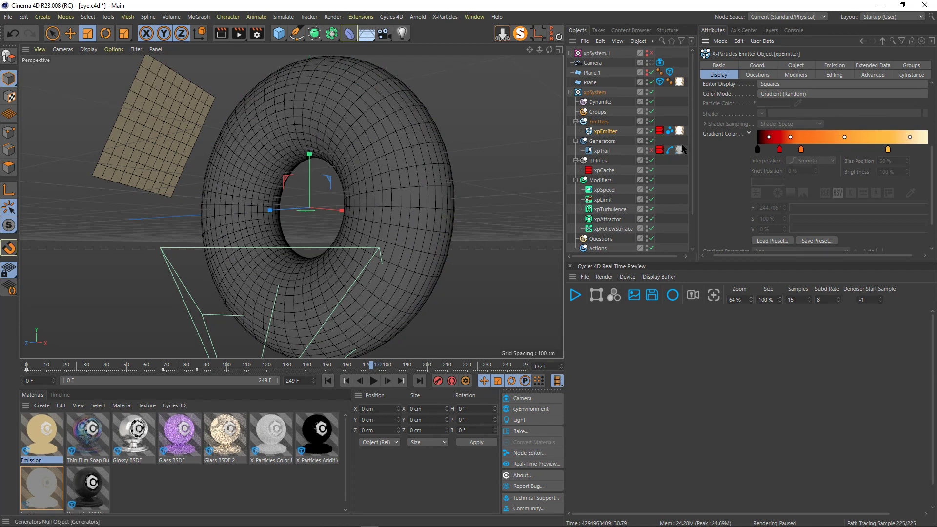
Step: Select the Torus, restore its Polygon Selection tag's inner ring, and orbit closer
left_click_drag(697, 144, 705, 144)
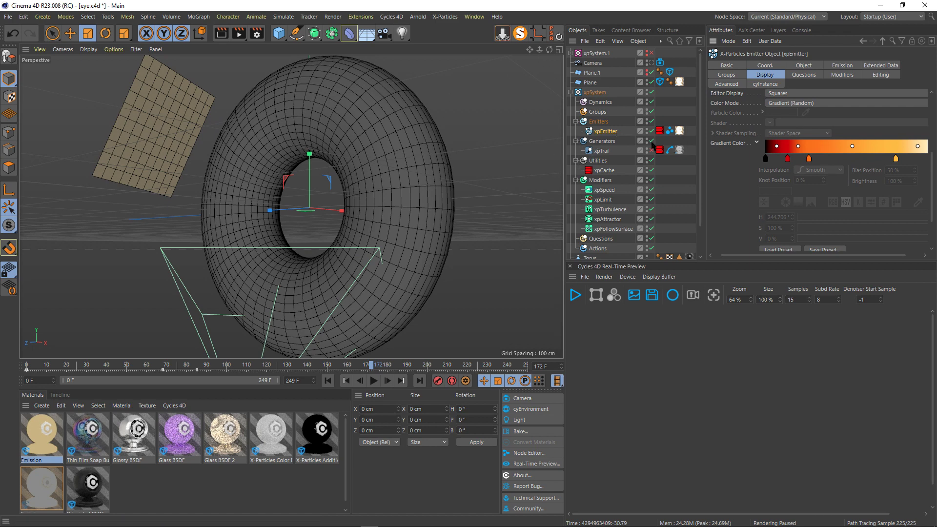
scroll(597, 233, "down", 3)
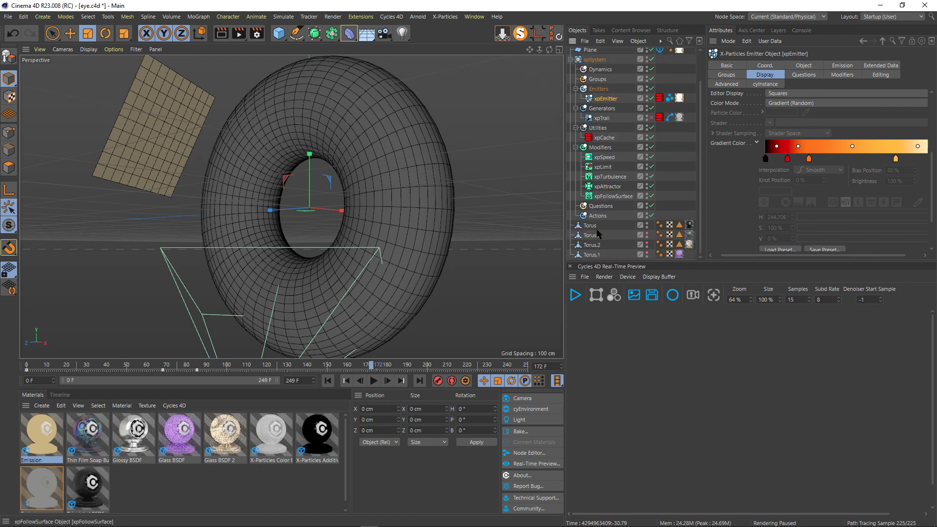
left_click(595, 227)
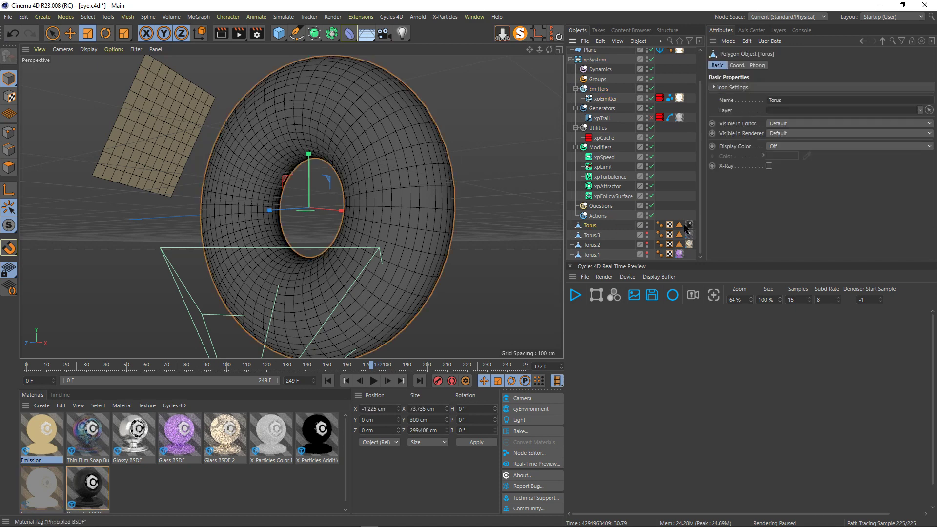
double_click(679, 225)
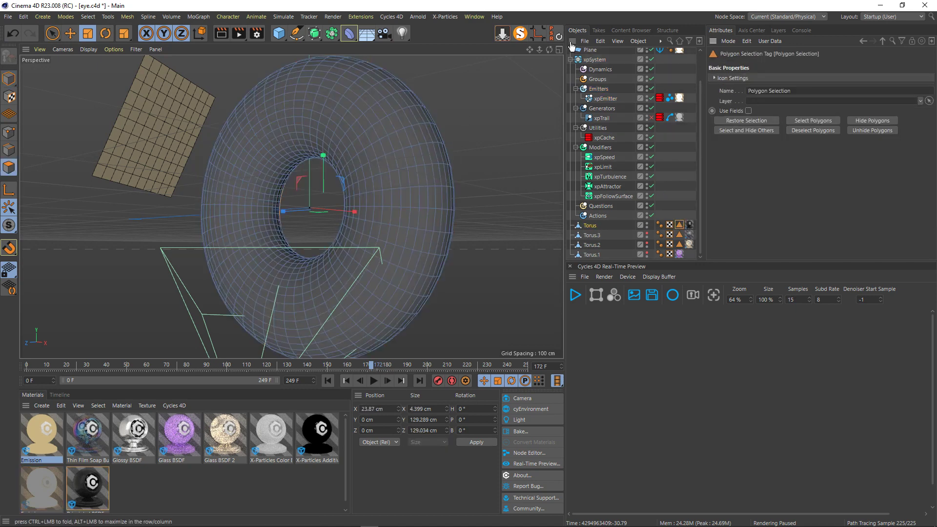
left_click_drag(549, 49, 291, 205)
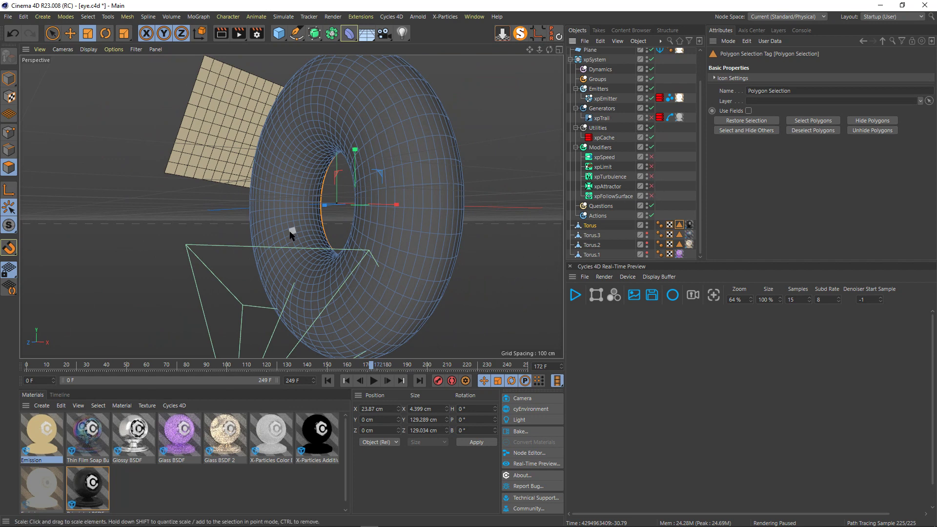
Step: Disable xpCache and replay the plain emission from frame 0
left_click(328, 380)
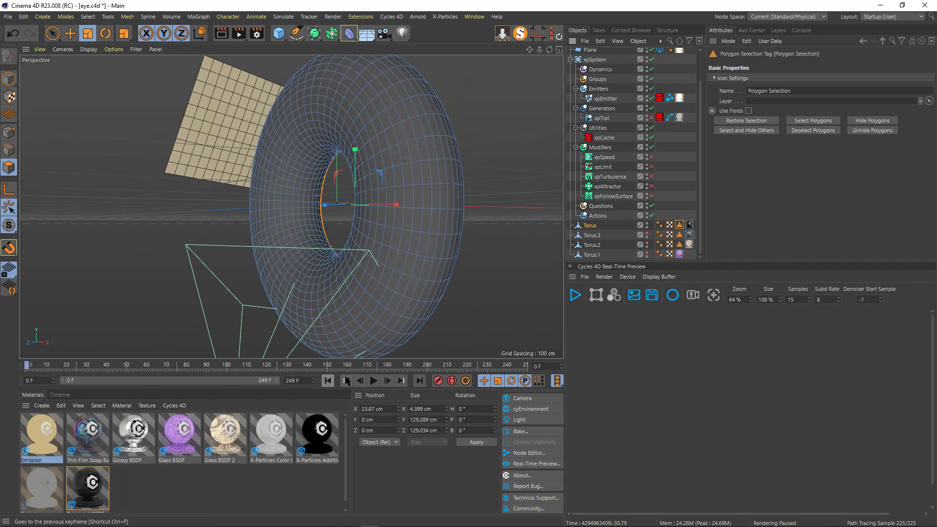
left_click(374, 381)
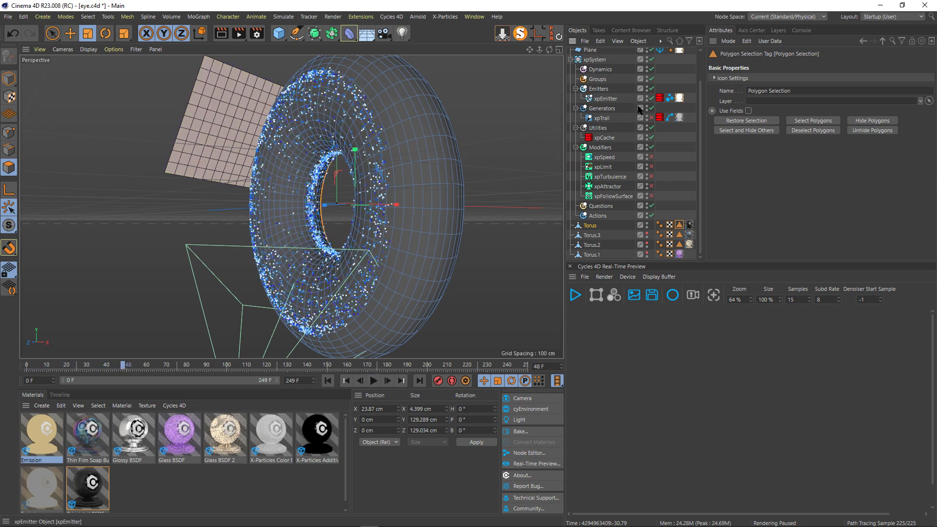
left_click(651, 137)
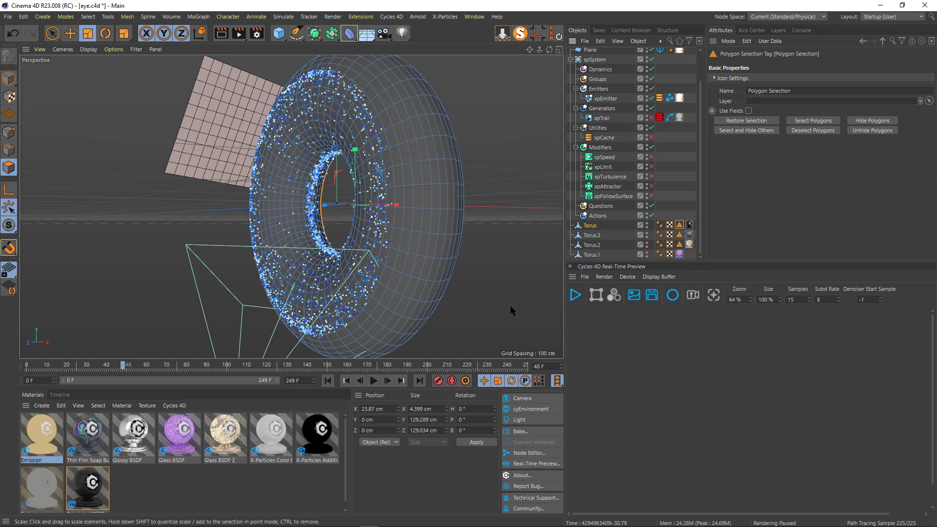
left_click(328, 380)
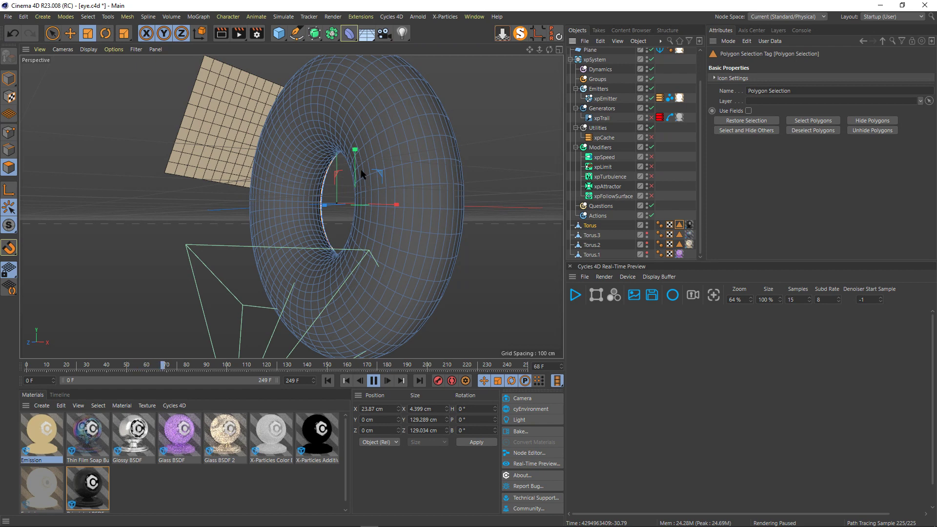
Step: Select xpEmitter and show its Emission tab: birthrate 2000, lifespan 80 F
left_click(603, 99)
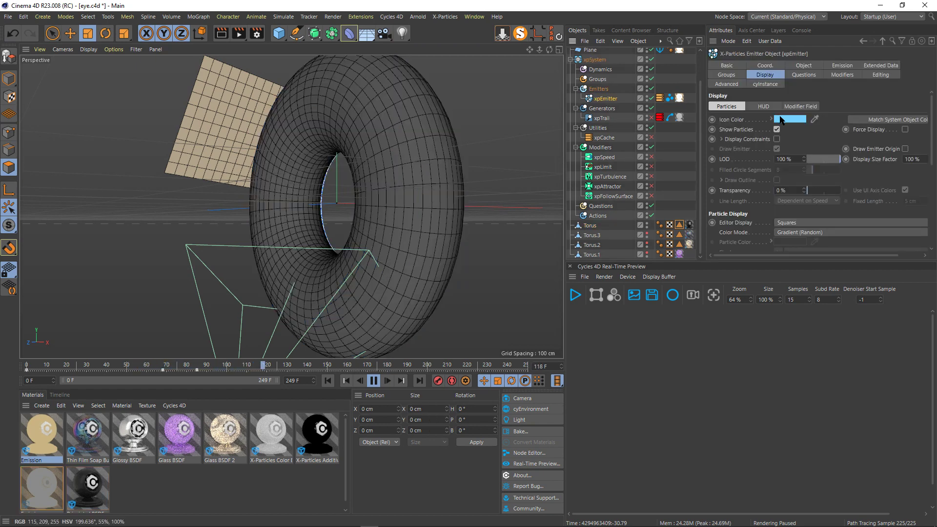
left_click(847, 68)
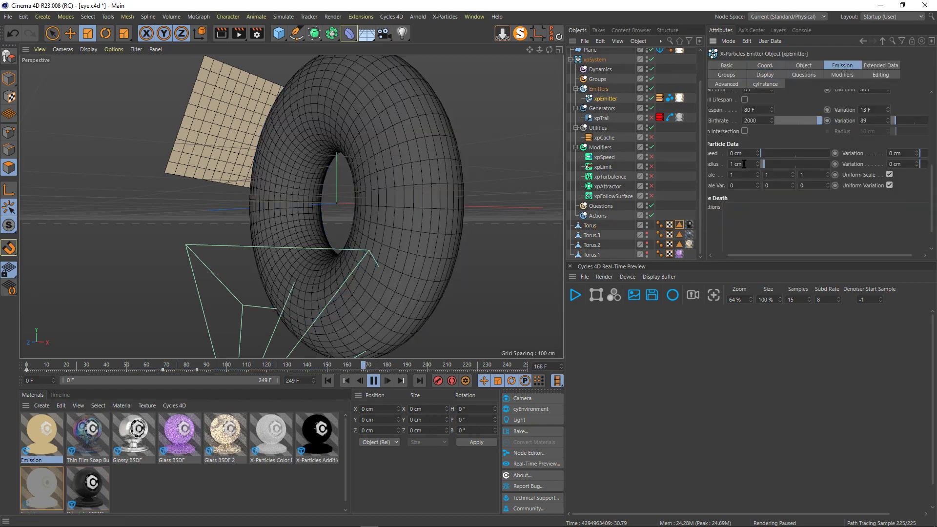
scroll(718, 155, "up", 3)
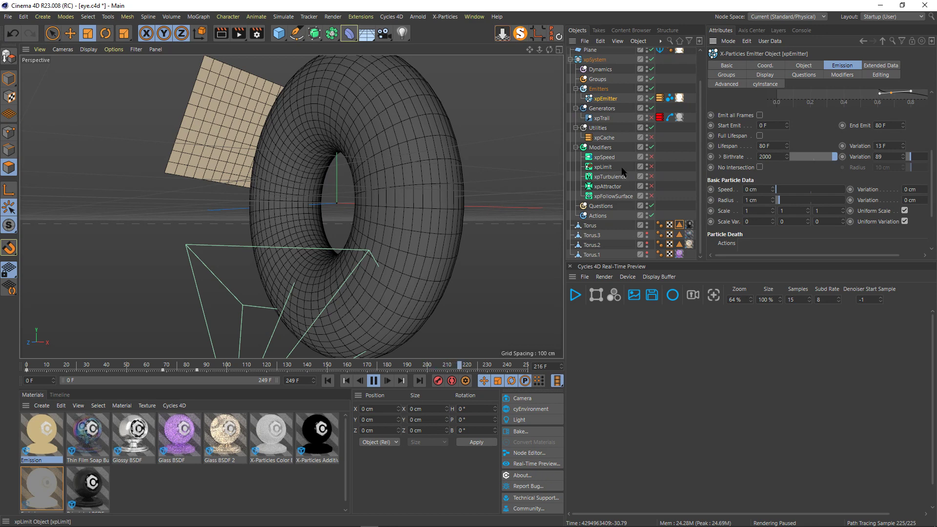
Step: Re-enable xpAttractor and show its settings: Velocity type, Force 2, Nearest Object
left_click(652, 186)
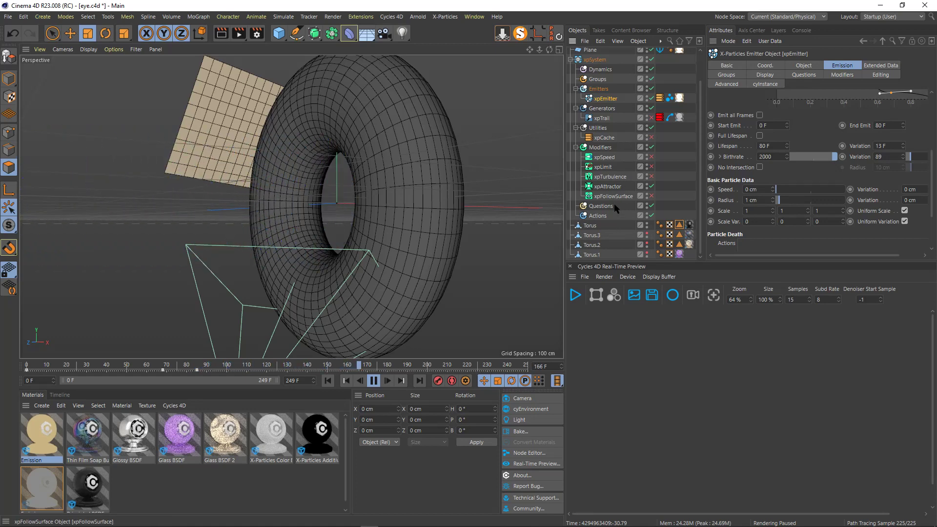
left_click(608, 186)
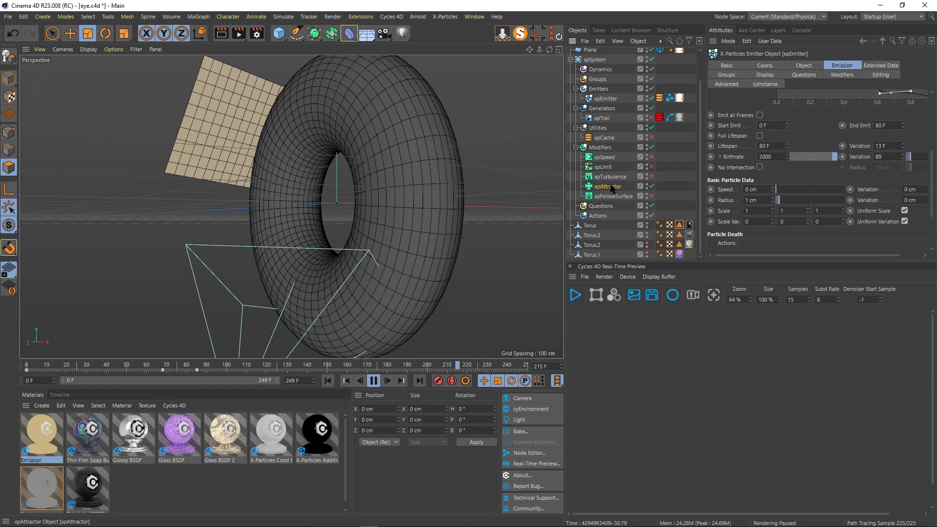
left_click_drag(540, 48, 500, 52)
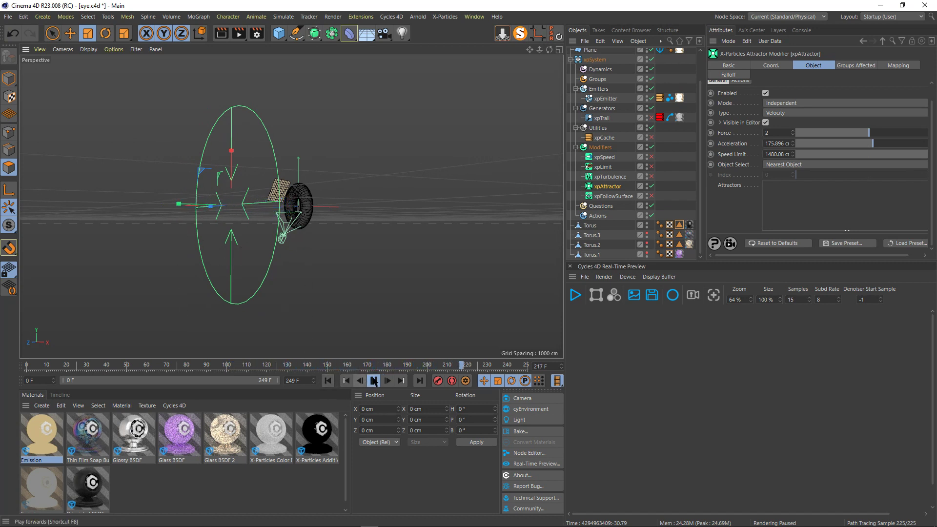
Step: Stop at frame 85, enable xpFollowSurface, and replay particles clinging to the torus
scroll(293, 203, "up", 5)
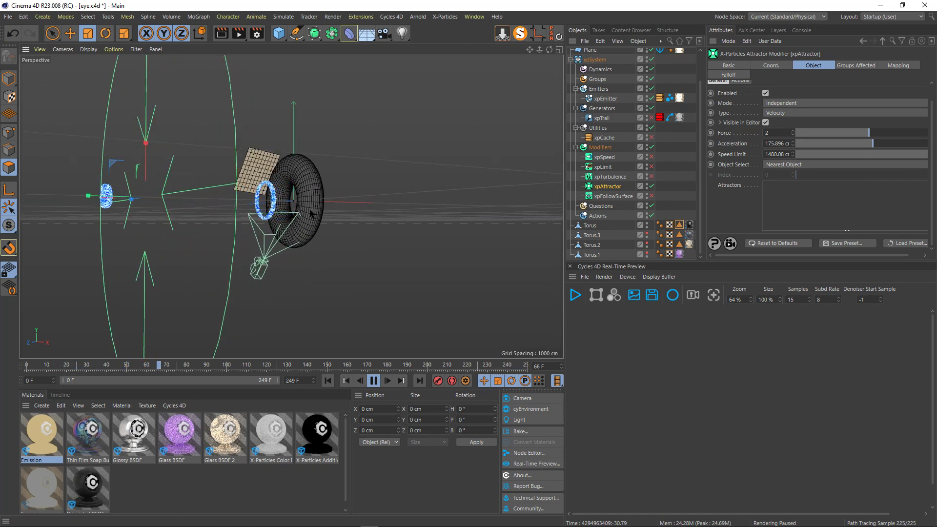
left_click(374, 380)
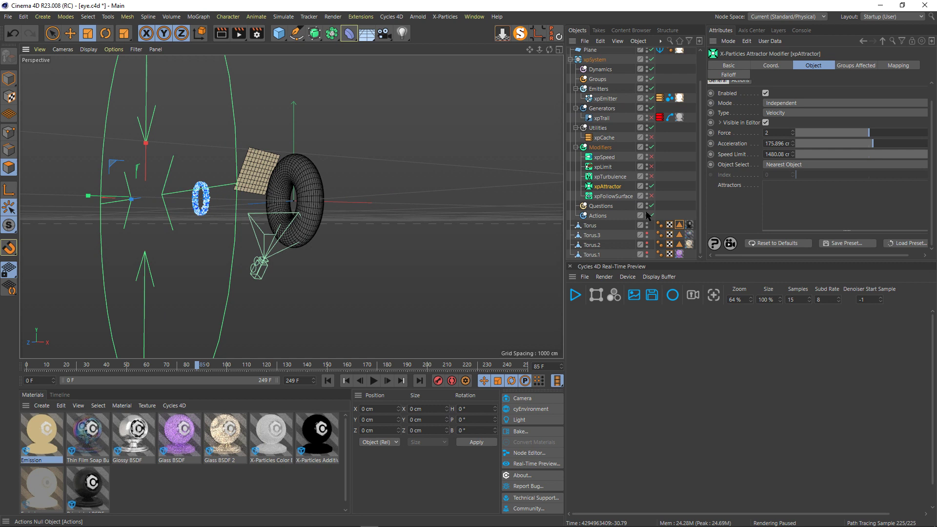
left_click(651, 196)
left_click(328, 381)
left_click(374, 381)
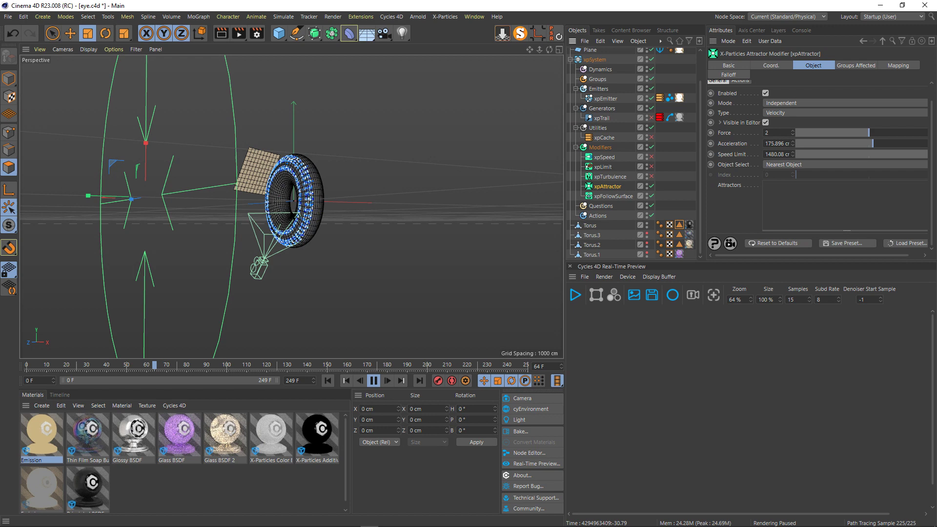
left_click_drag(302, 200, 333, 200, "alt")
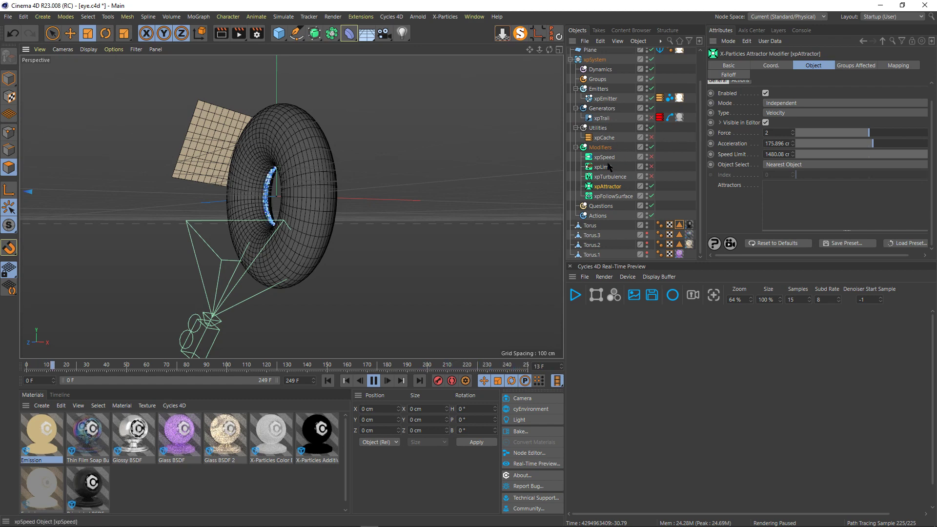
left_click(605, 99)
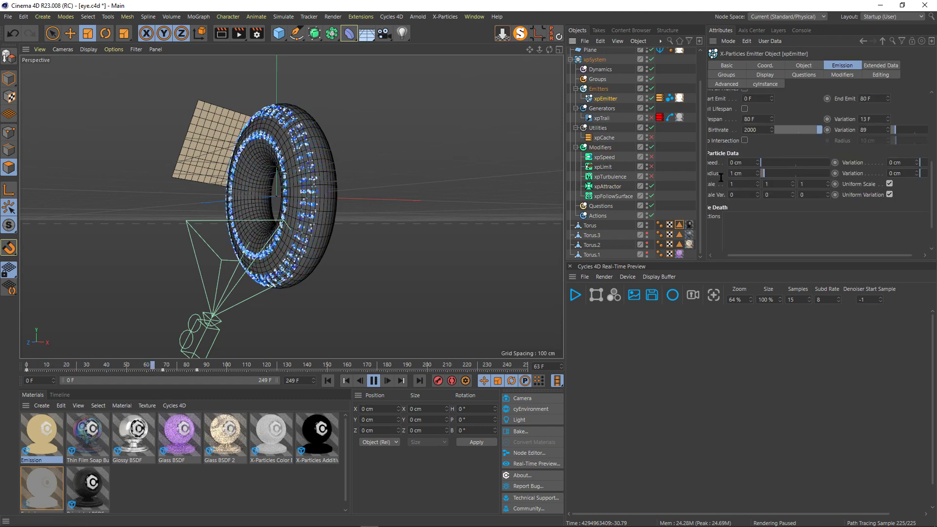
scroll(771, 188, "up", 3)
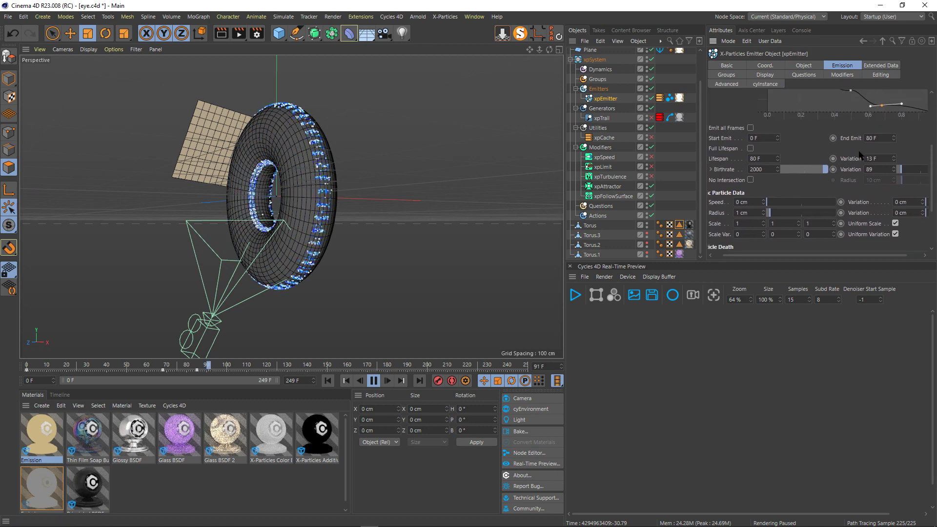
scroll(860, 154, "up", 1)
scroll(860, 155, "up", 1)
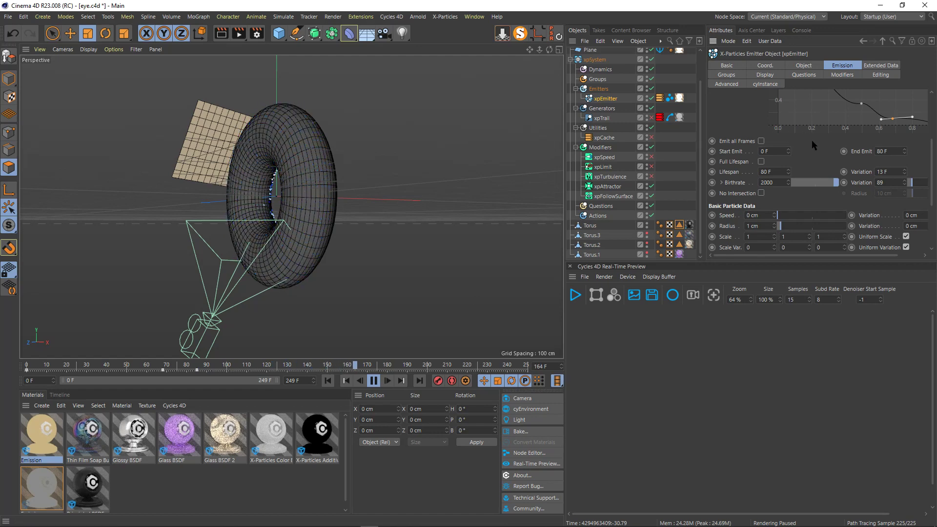
scroll(813, 140, "down", 1)
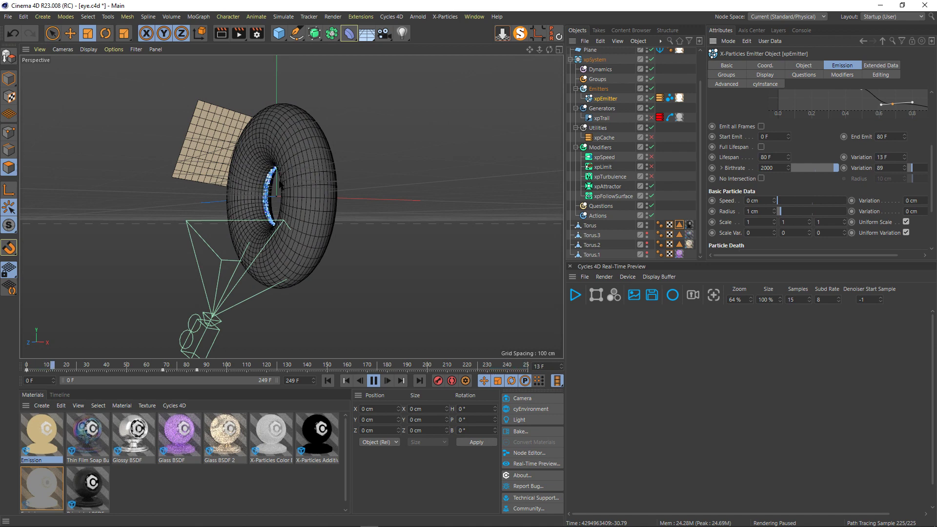
scroll(293, 215, "up", 5)
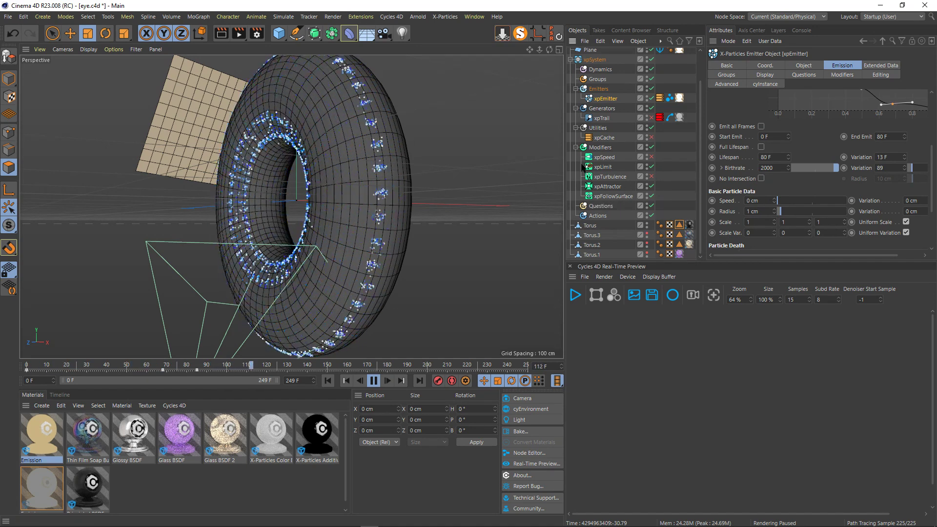
Step: Disable xpTurbulence and show its settings: X and Y only, Scale 18%, Strength 5
left_click(651, 176)
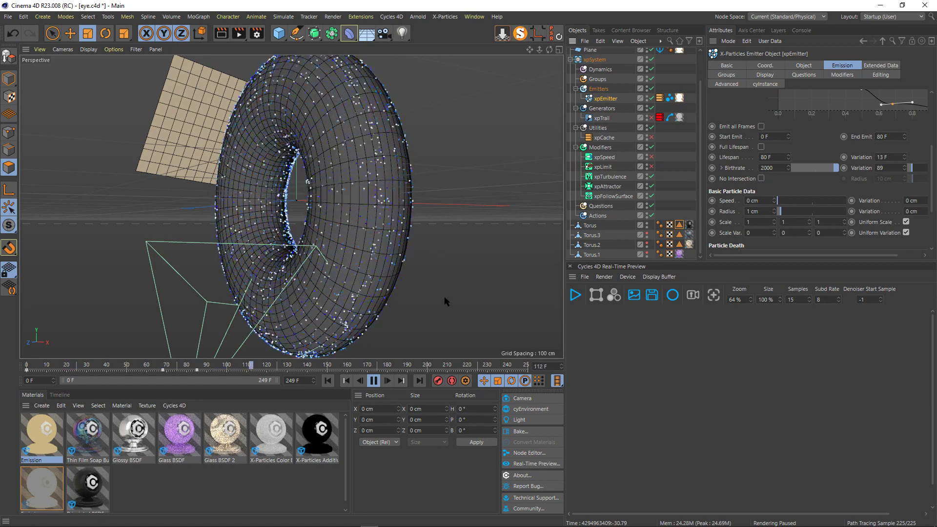
left_click(610, 177)
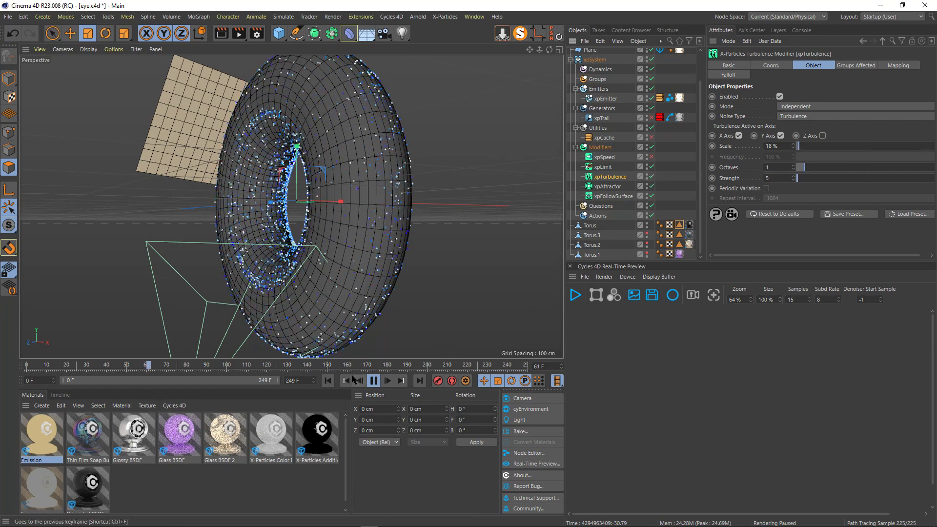
Step: Review xpLimit's axis limit, then show xpSpeed's Absolute operation with Speed Value 63 cm
left_click(603, 166)
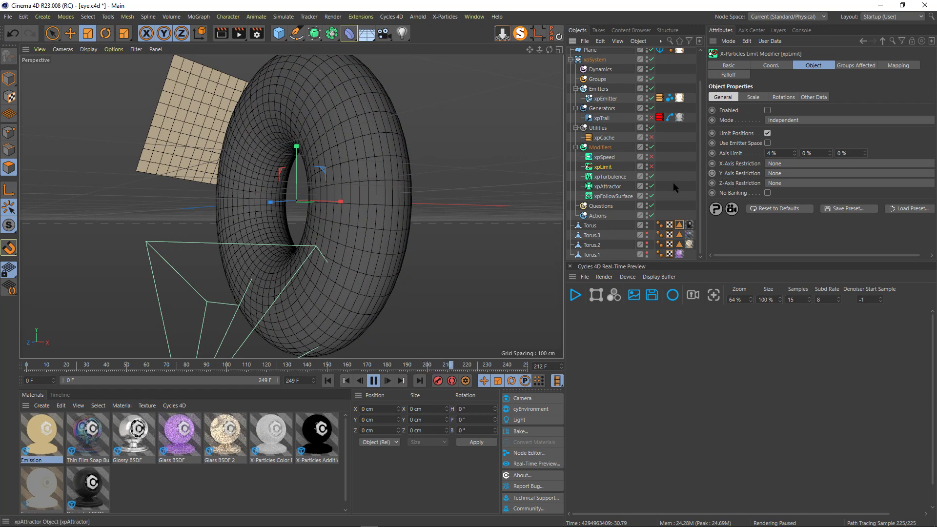
left_click(617, 178)
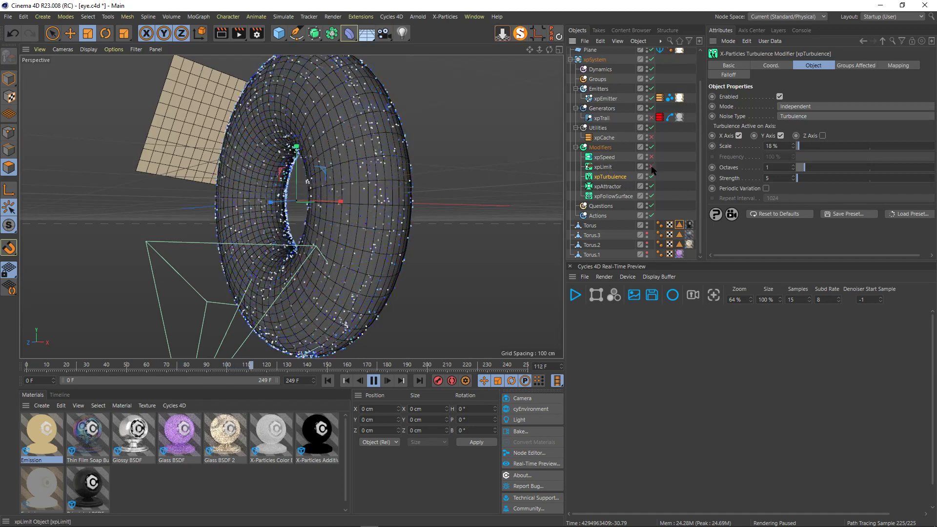
left_click(605, 168)
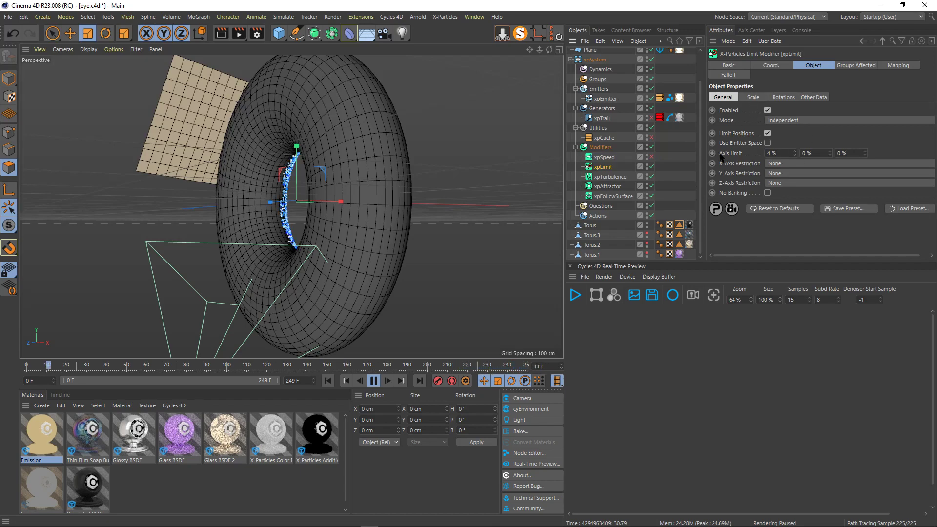
left_click(610, 158)
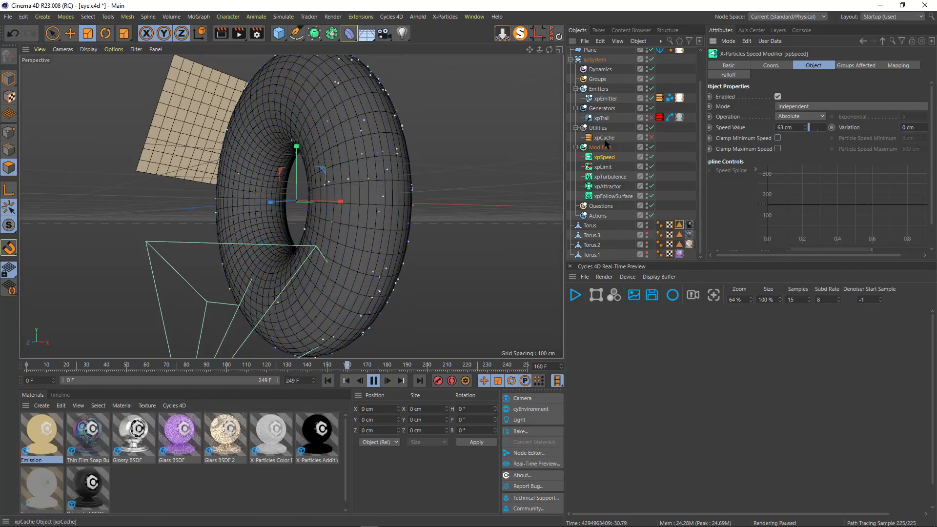
Step: Show xpTrail's Time mode settings: Trail Length 34 F, Variation 12 F
left_click(603, 119)
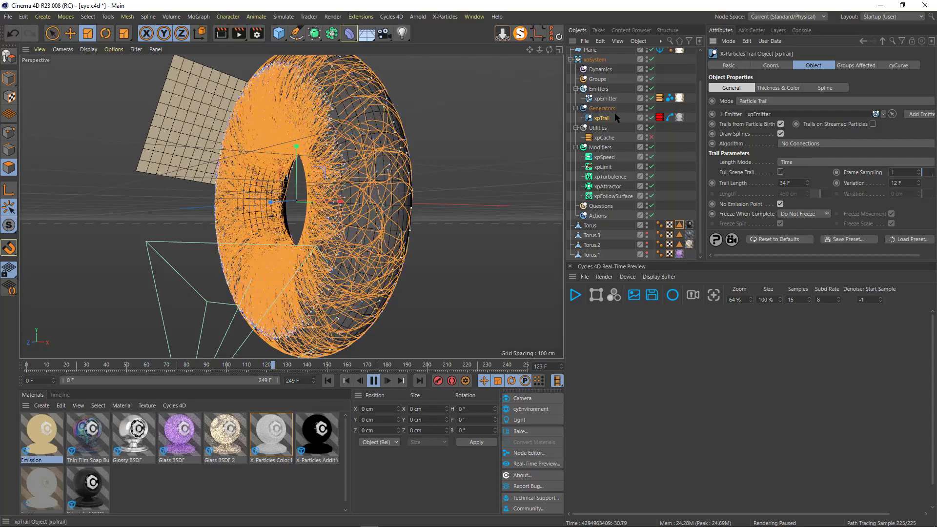
Step: Check the trail's cyCurve thickness (0.3 cm tapering to 0 cm) and enable xpCache
left_click(669, 118)
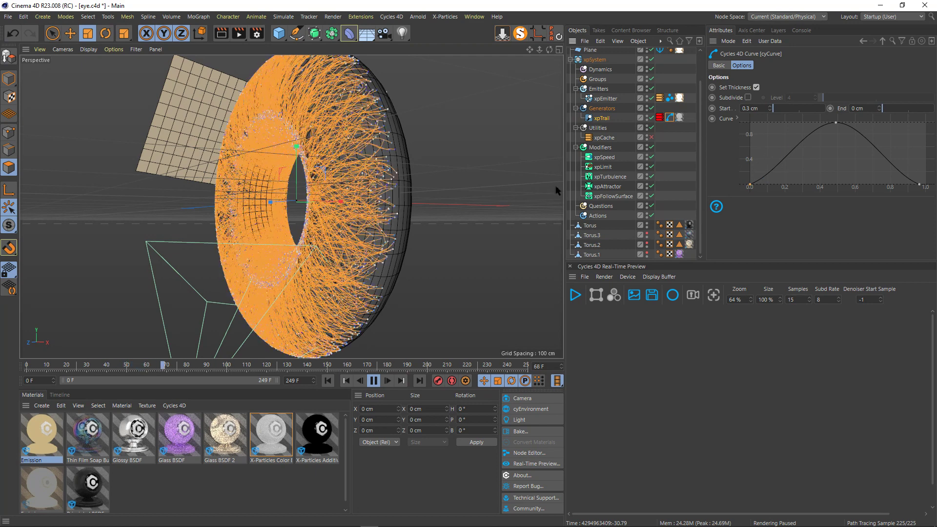
left_click(651, 137)
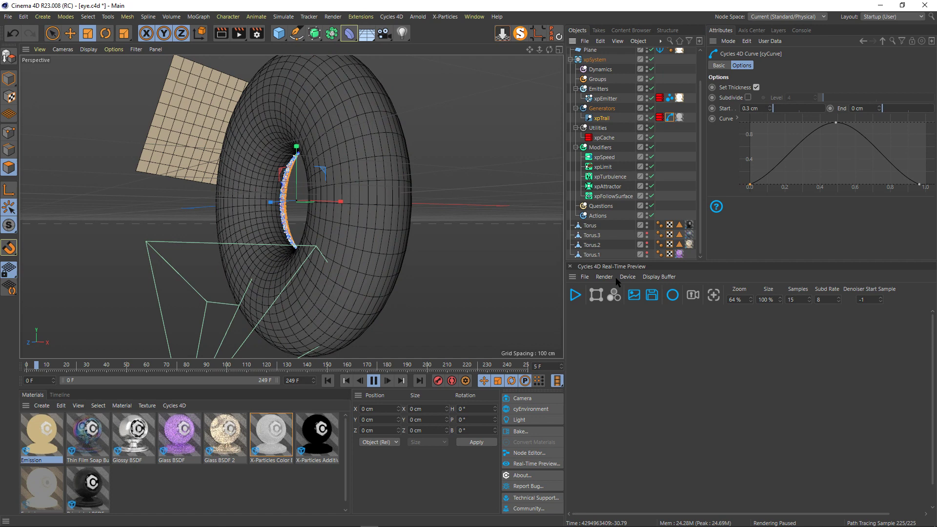
scroll(619, 195, "up", 2)
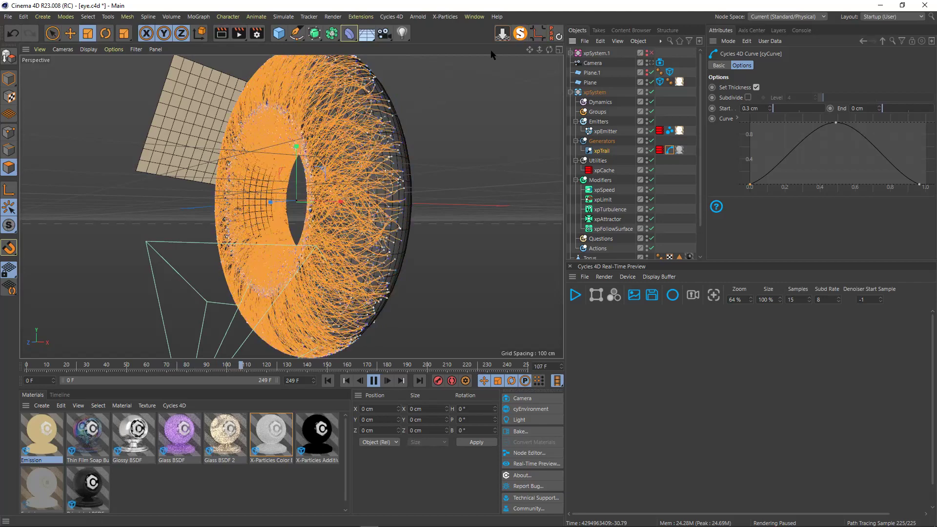
Step: Enable xpSystem.1 and its Shot emitter of 500 particles over 1 F, zoomed on the torus
left_click_drag(551, 53, 598, 54)
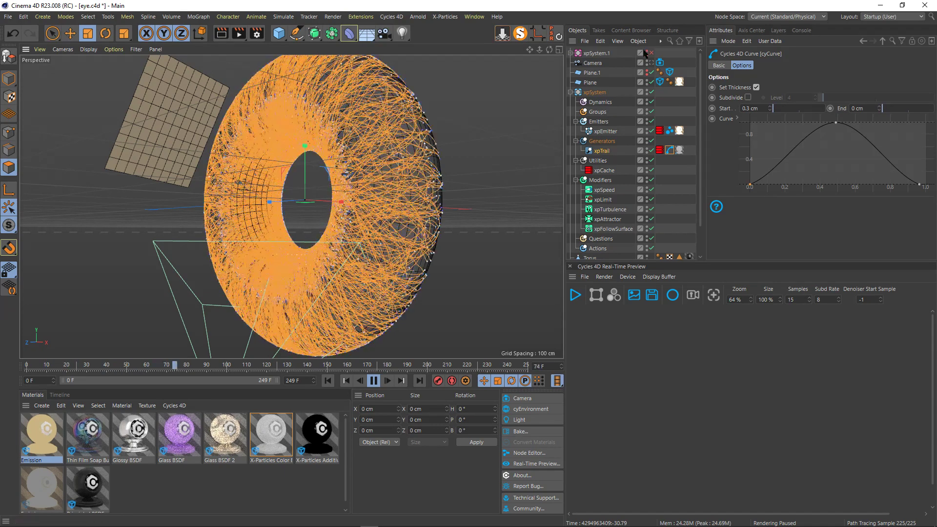
left_click(599, 53)
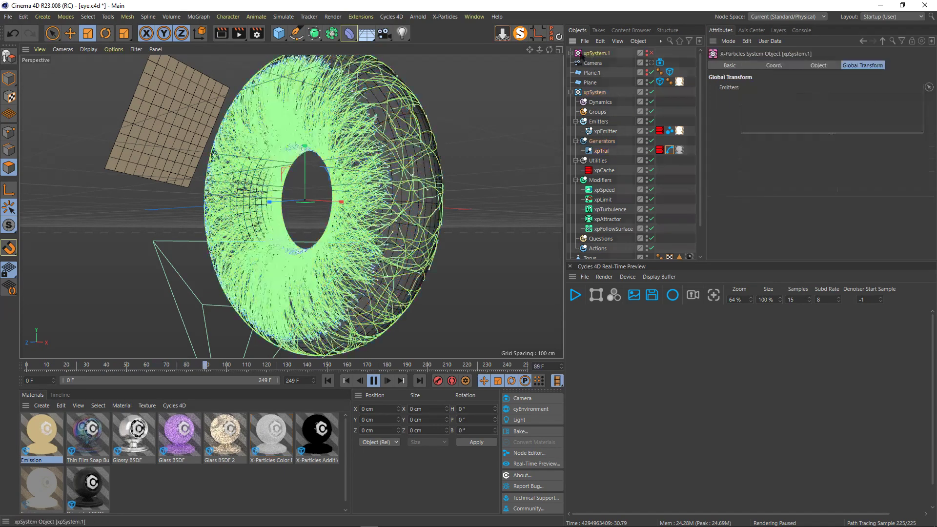
left_click(570, 54)
left_click(605, 93)
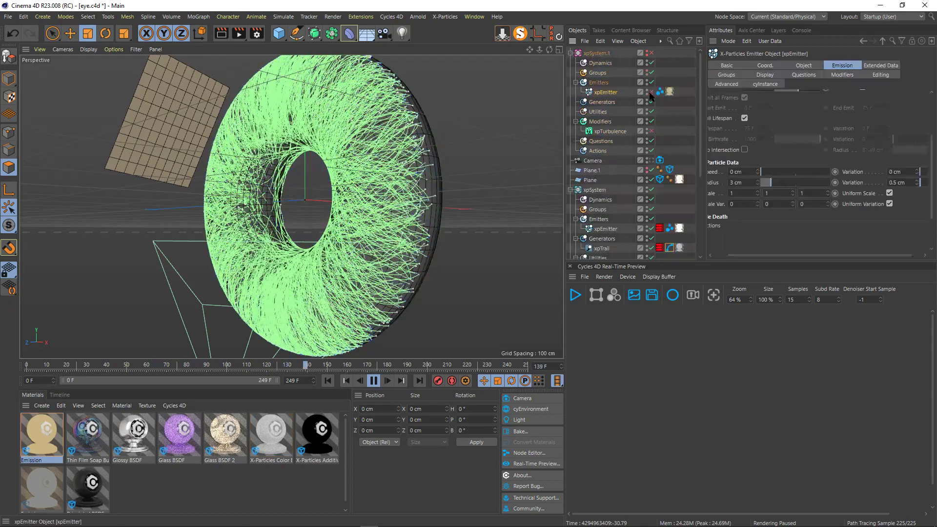
left_click(651, 53)
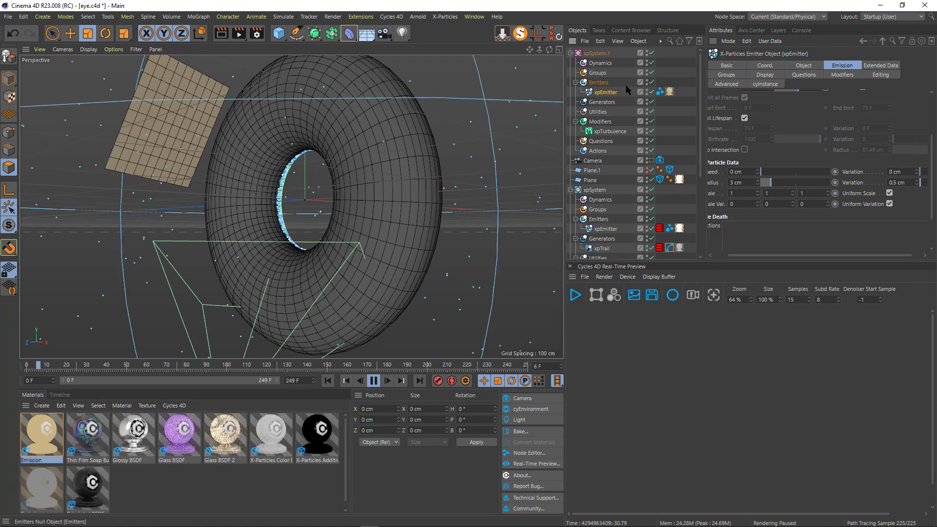
left_click_drag(542, 51, 502, 51)
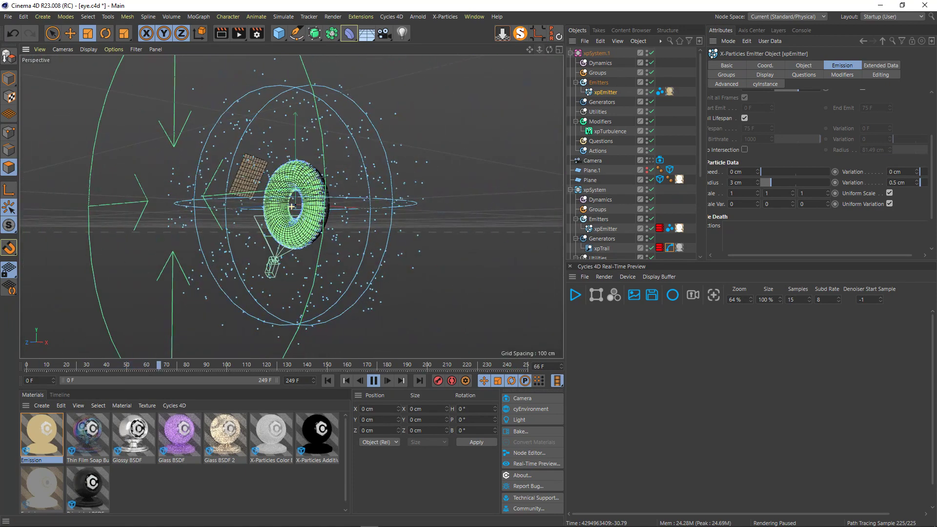
scroll(291, 206, "up", 6)
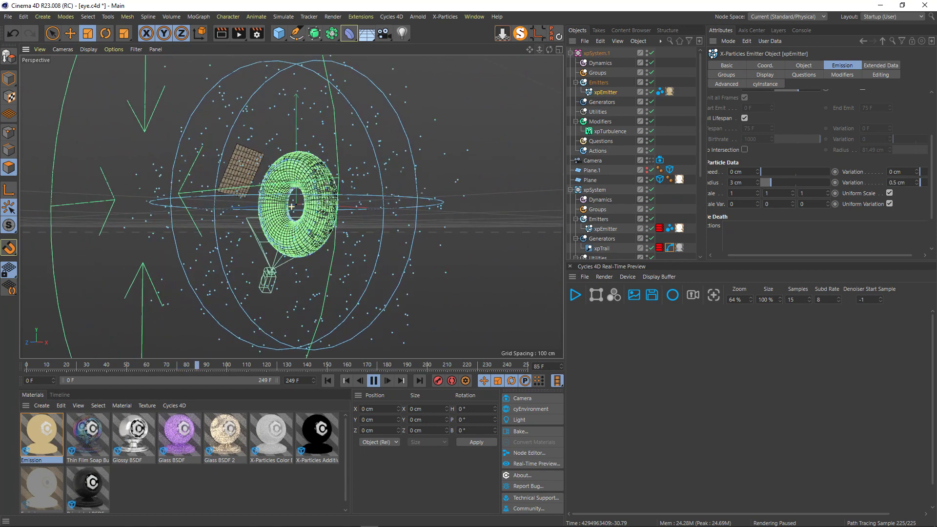
scroll(292, 206, "up", 3)
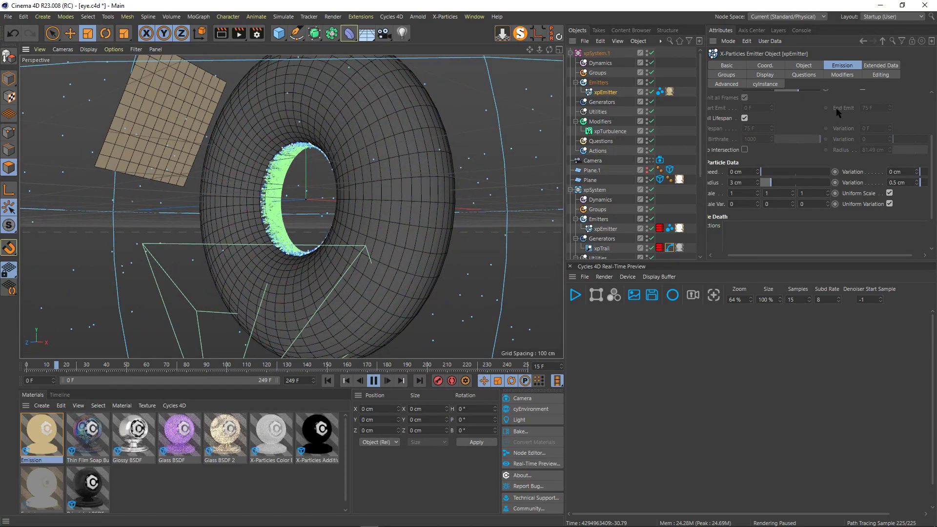
middle_click_drag(837, 108, 824, 193)
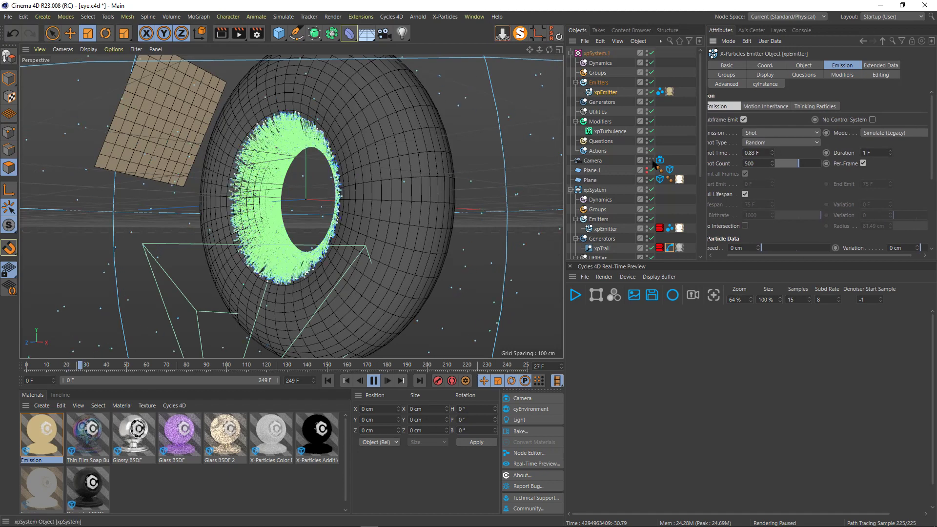
Step: Show xpSystem.1's Curl turbulence at Strength 5 and start the Cycles 4D real-time preview
left_click(610, 131)
middle_click_drag(769, 124, 750, 276)
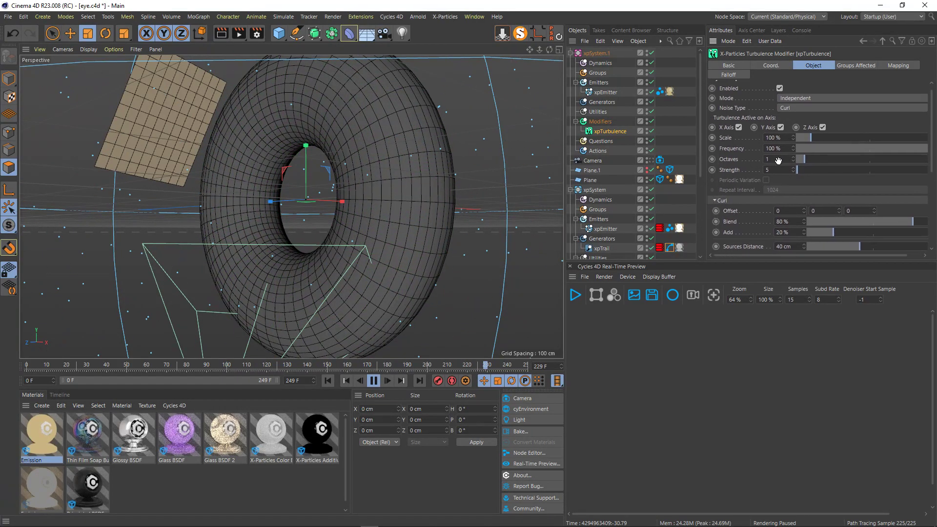
scroll(736, 168, "up", 1)
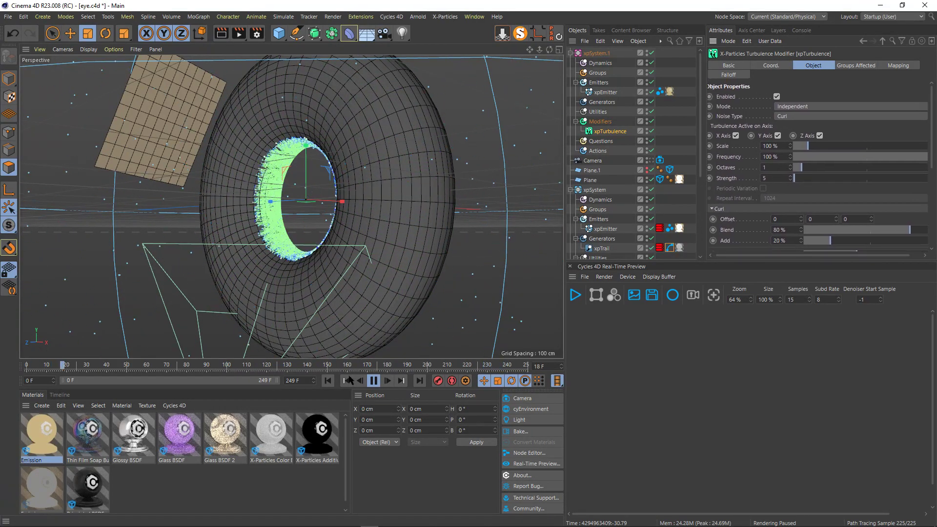
left_click(576, 295)
Step: Stop playback at frame 68 and render the eye through the scene Camera
left_click(374, 380)
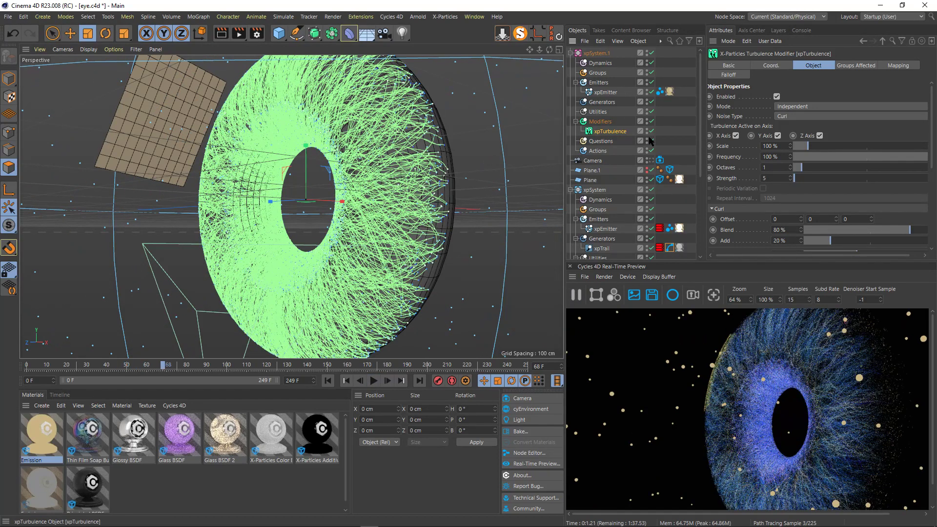
left_click_drag(702, 139, 700, 94)
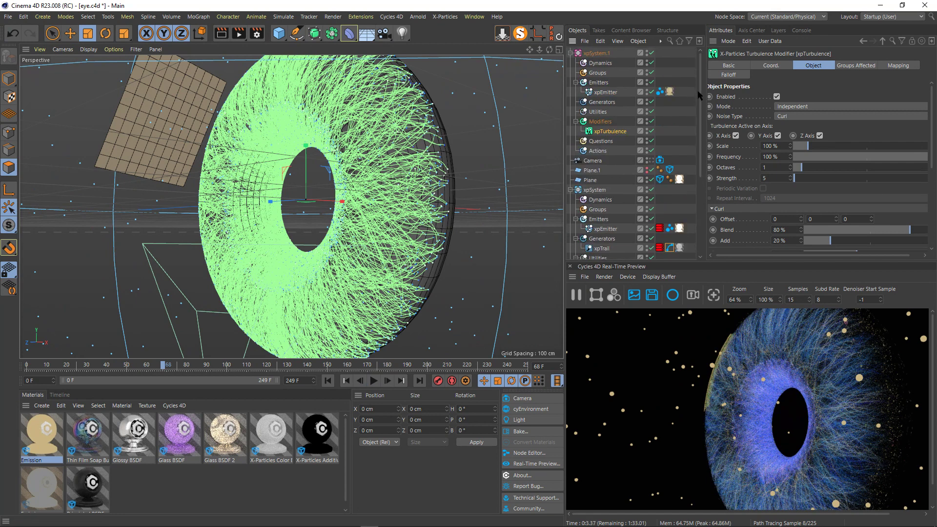
left_click_drag(702, 162, 701, 247)
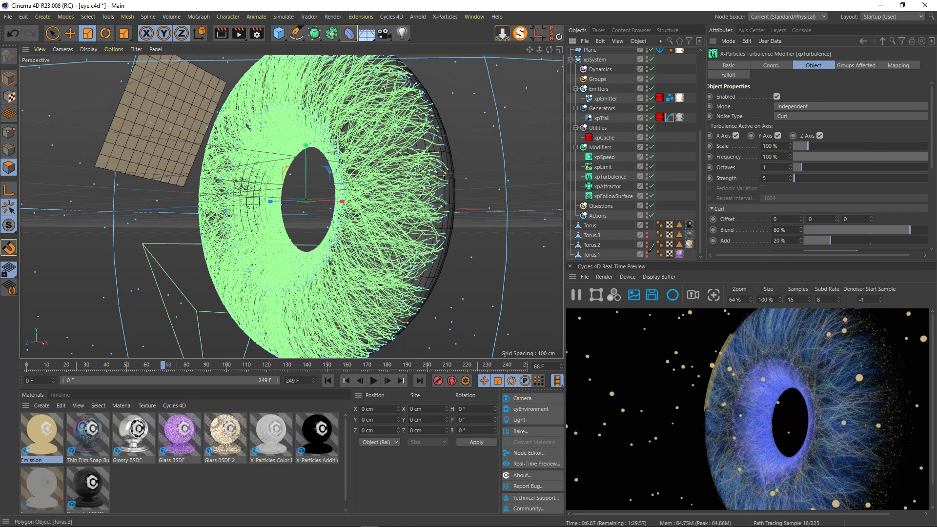
left_click_drag(701, 178, 701, 94)
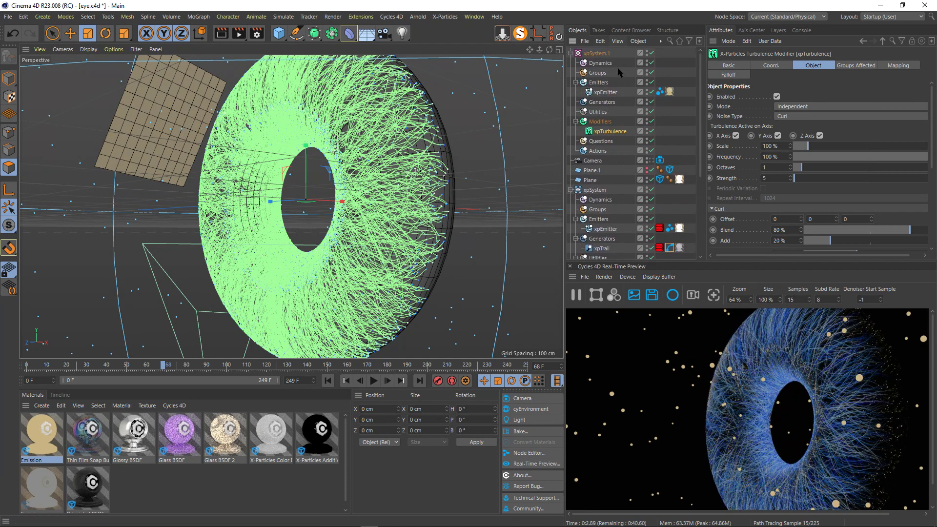
left_click(650, 160)
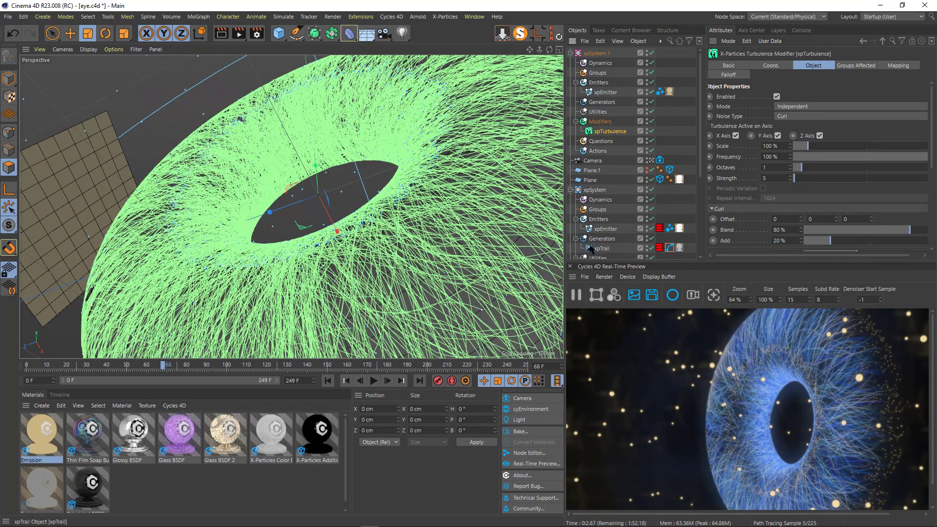
Step: Pause the Cycles preview and move the timeline to frame 44
left_click(576, 296)
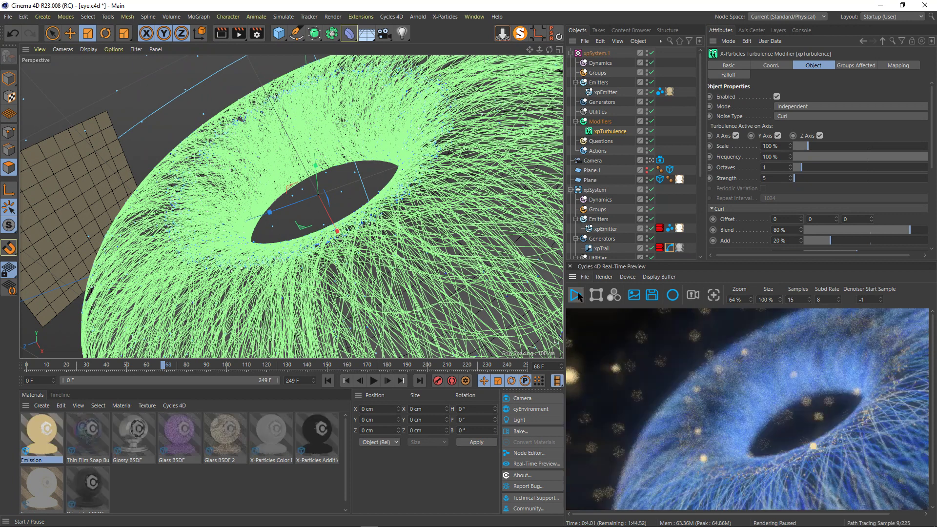
scroll(780, 418, "down", 3)
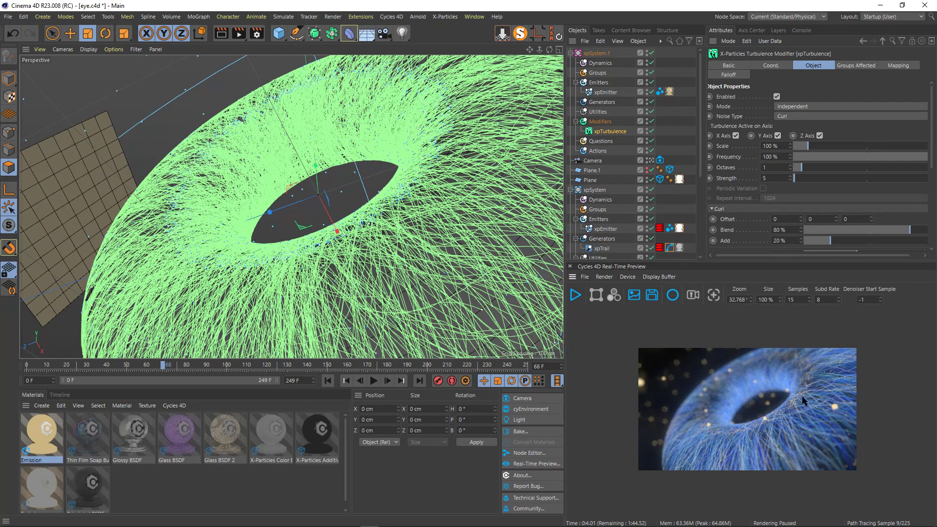
left_click(375, 381)
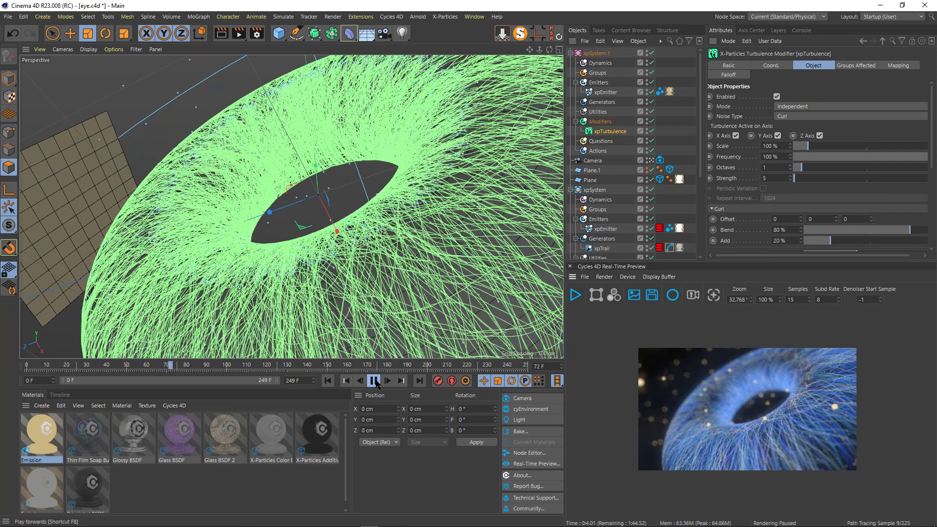
left_click(374, 381)
left_click(328, 380)
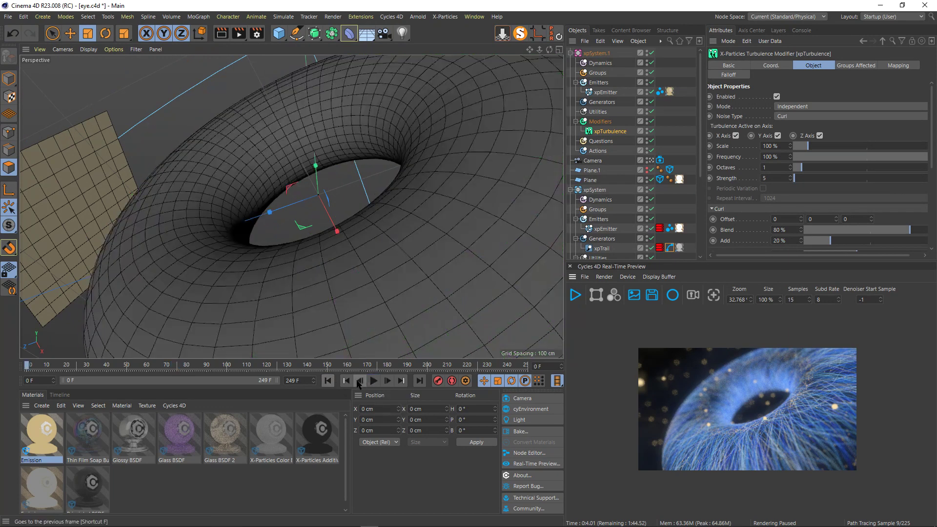
left_click_drag(83, 369, 115, 369)
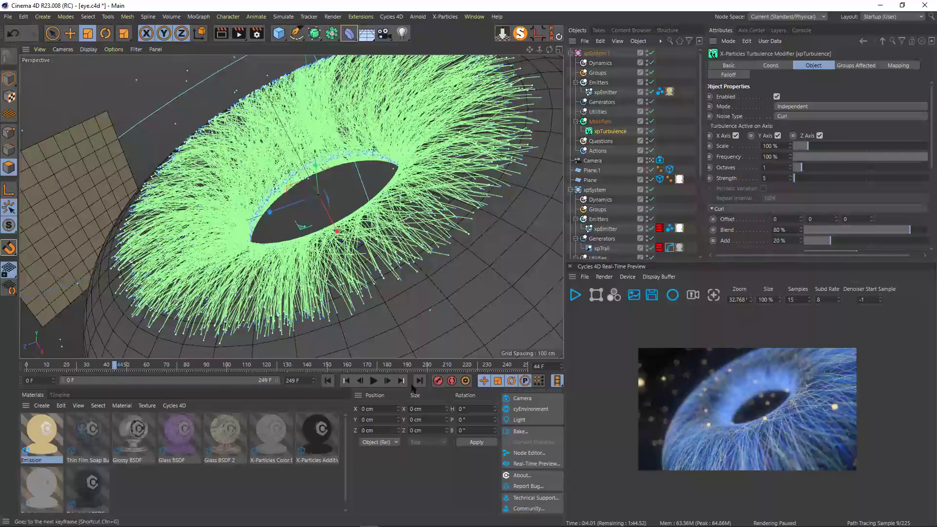
Step: Restart the Cycles preview render with a wider view of the eye
left_click(575, 294)
scroll(772, 444, "up", 2)
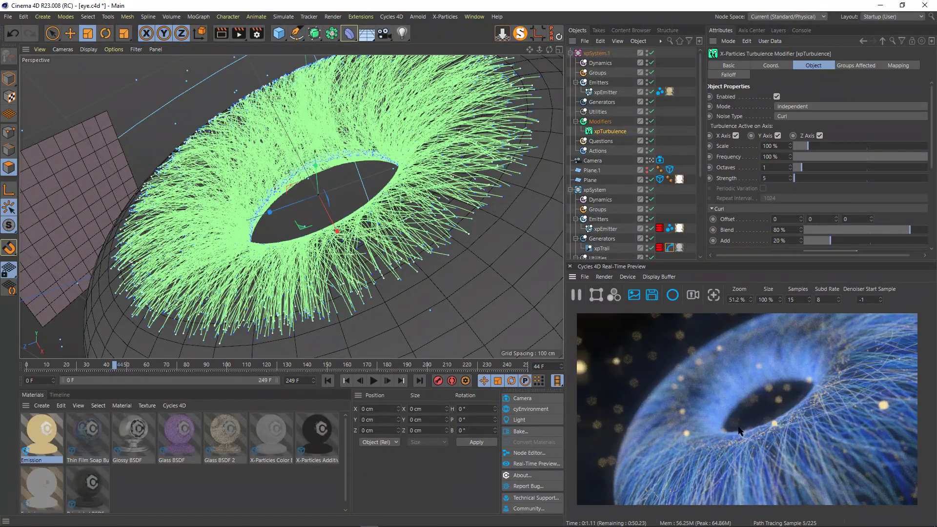
left_click(633, 297)
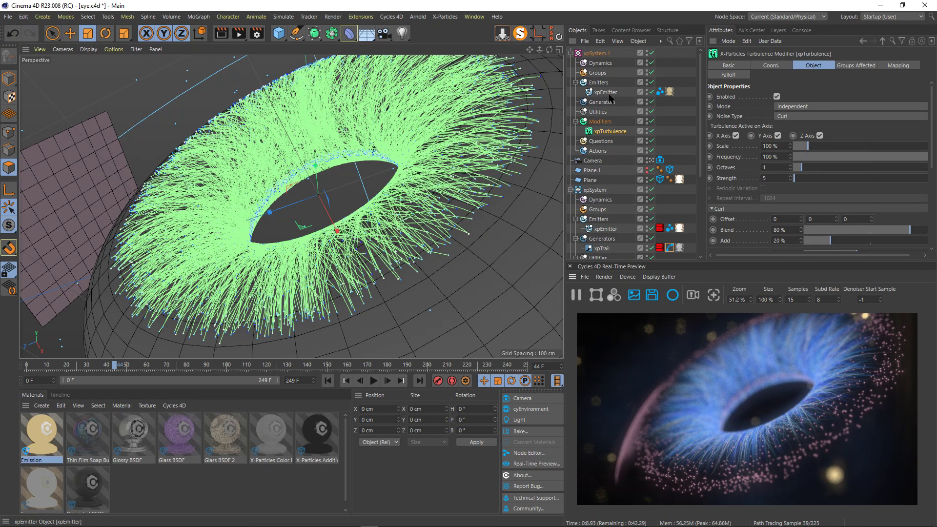
left_click(660, 92)
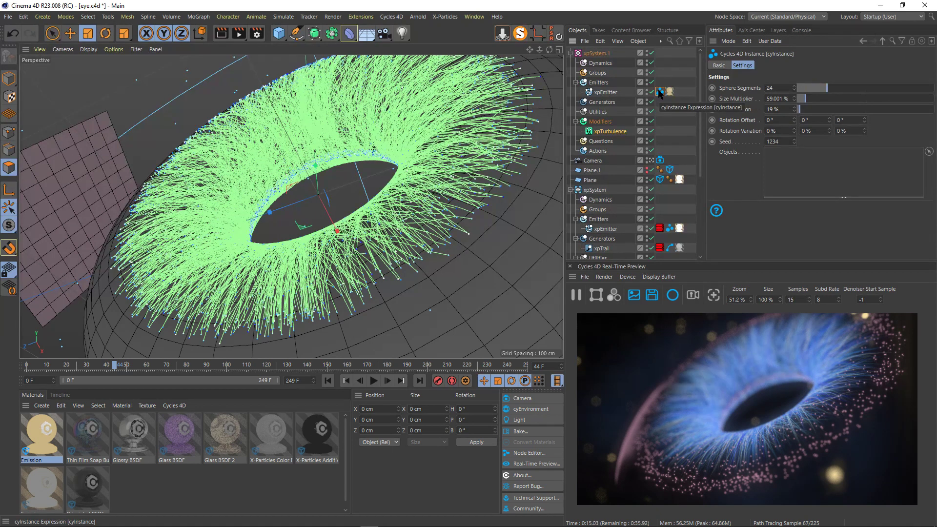
left_click(600, 93)
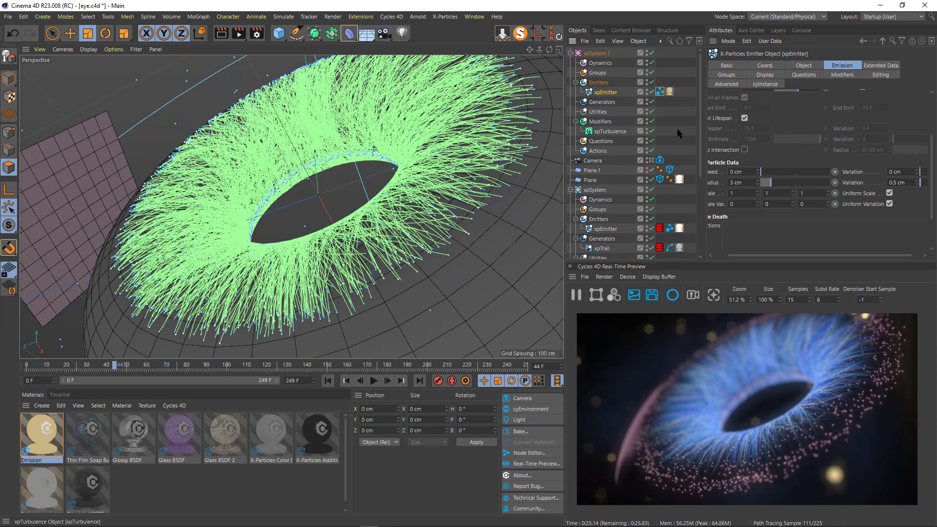
left_click_drag(701, 141, 695, 221)
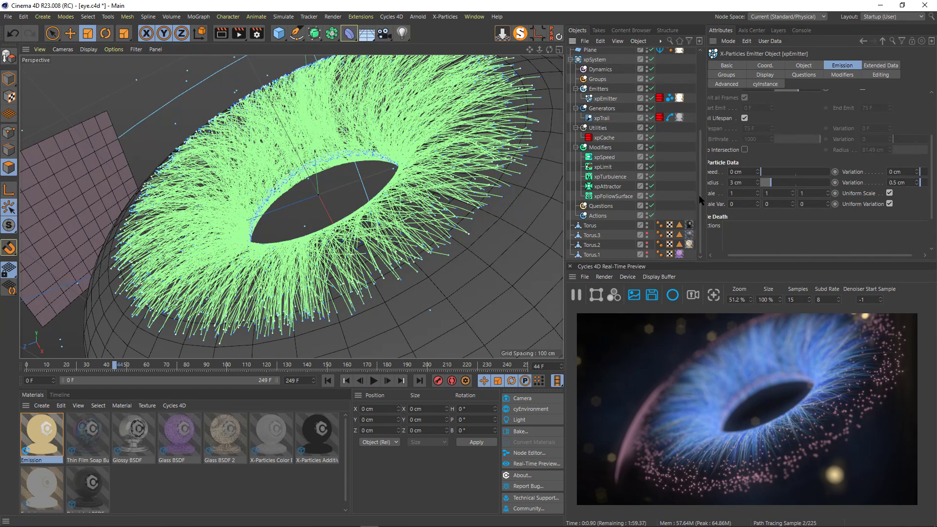
scroll(700, 200, "up", 3)
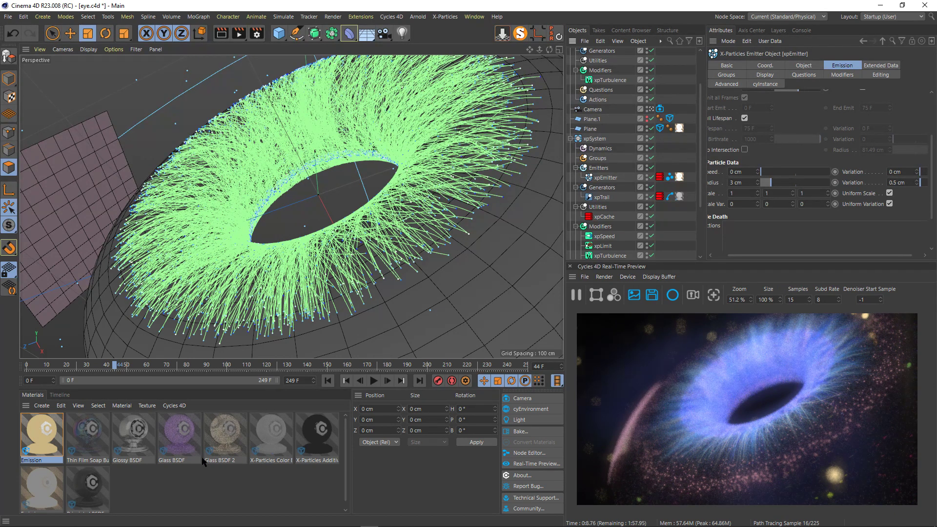
Step: Inspect the Glossy BSDF material, then assign the Emission material to xpTrail's material tag
left_click(139, 441)
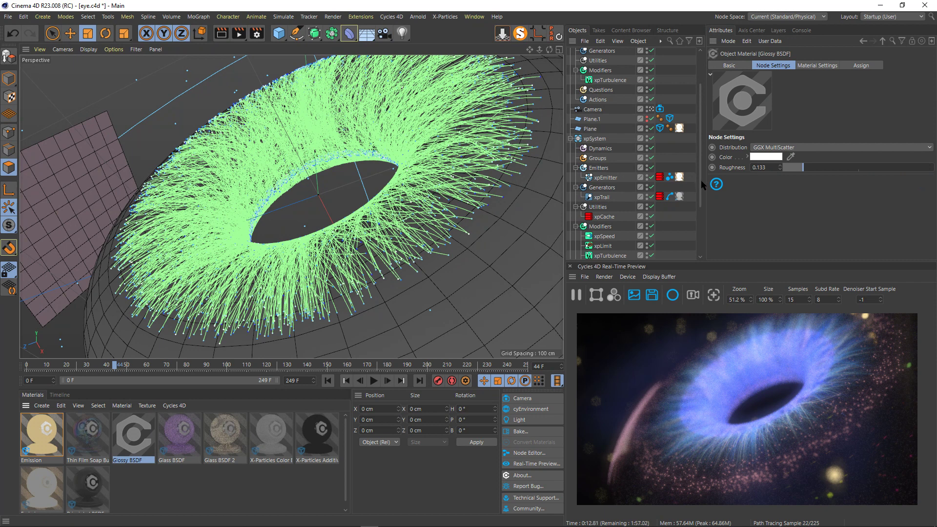
scroll(611, 232, "down", 8)
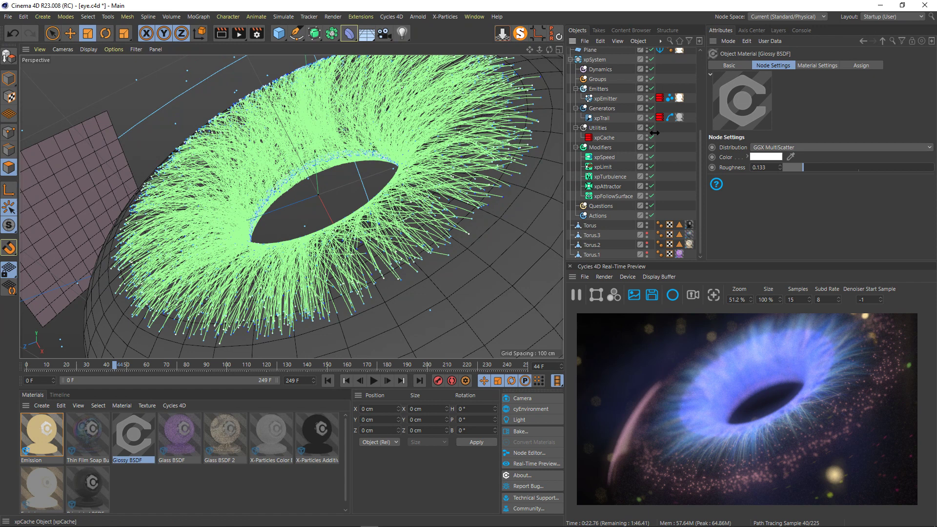
scroll(680, 183, "up", 3)
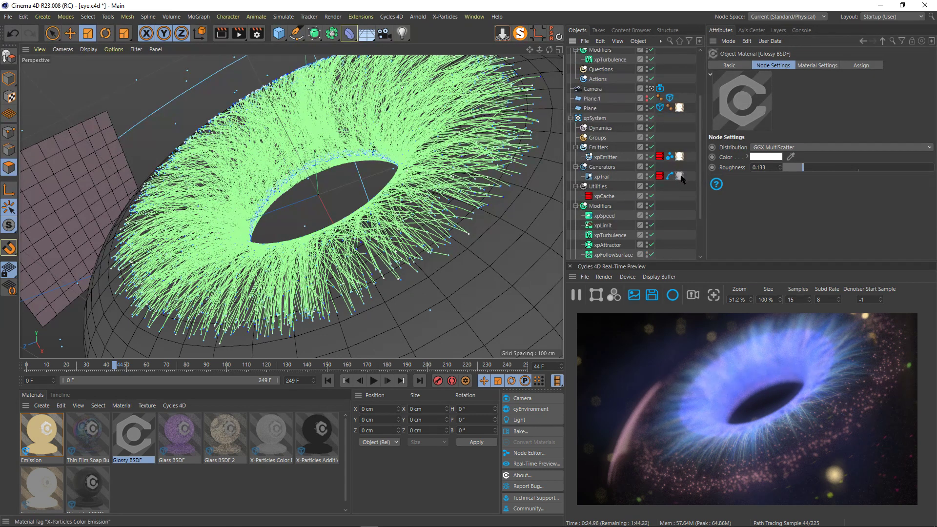
left_click(680, 176)
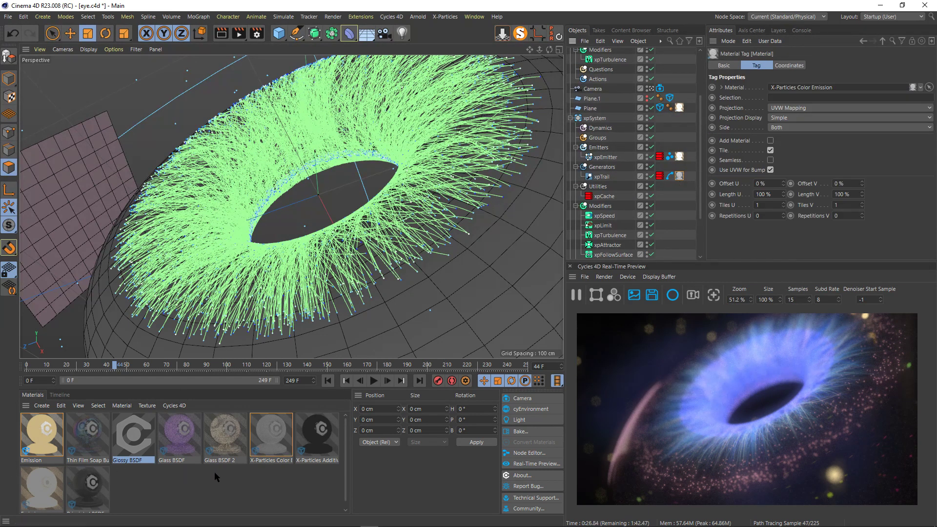
left_click_drag(41, 489, 680, 176)
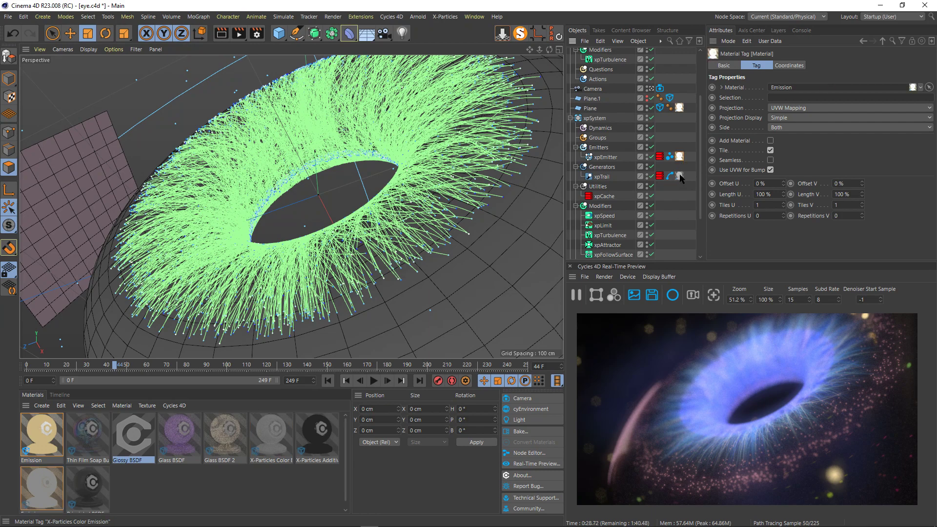
Step: Open the X-Particles Color Emission node network and inspect its Attribute, Emission and Transparent BSDF nodes
double_click(279, 436)
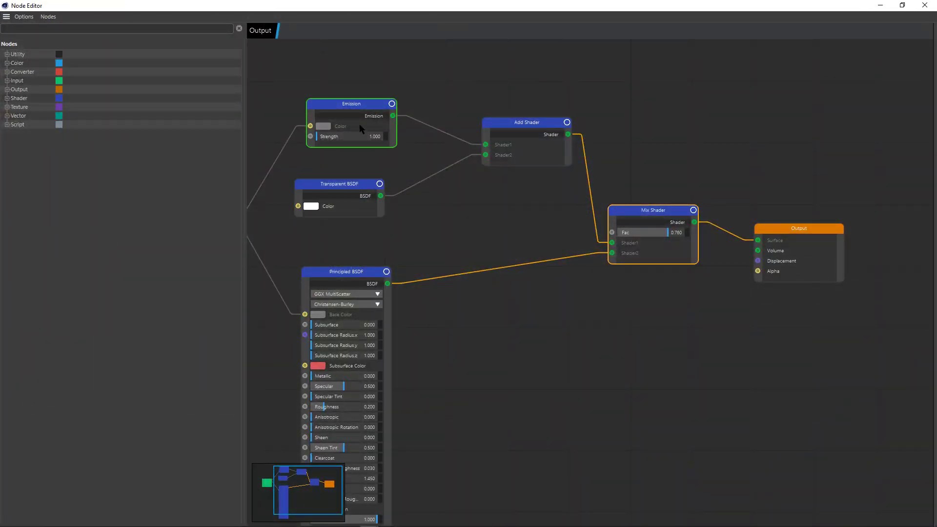
scroll(532, 348, "down", 3)
middle_click_drag(532, 348, 617, 340)
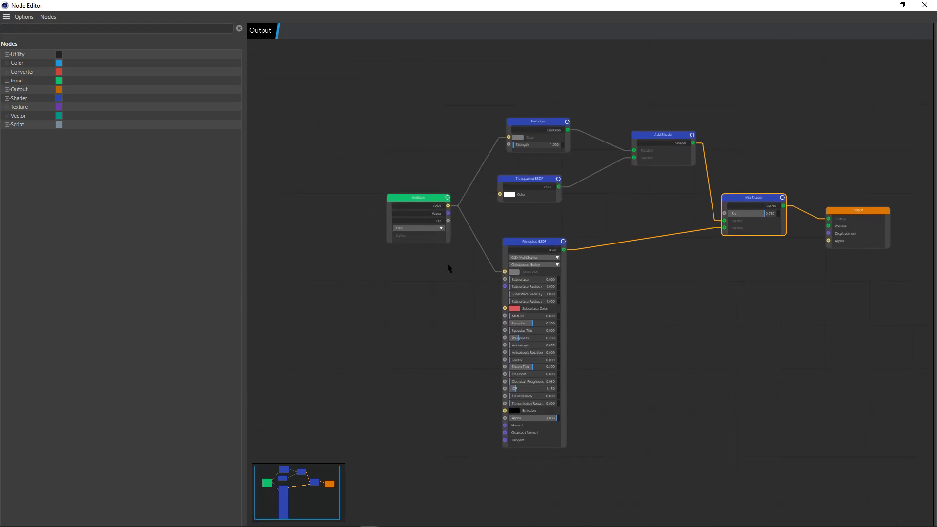
scroll(445, 266, "up", 3)
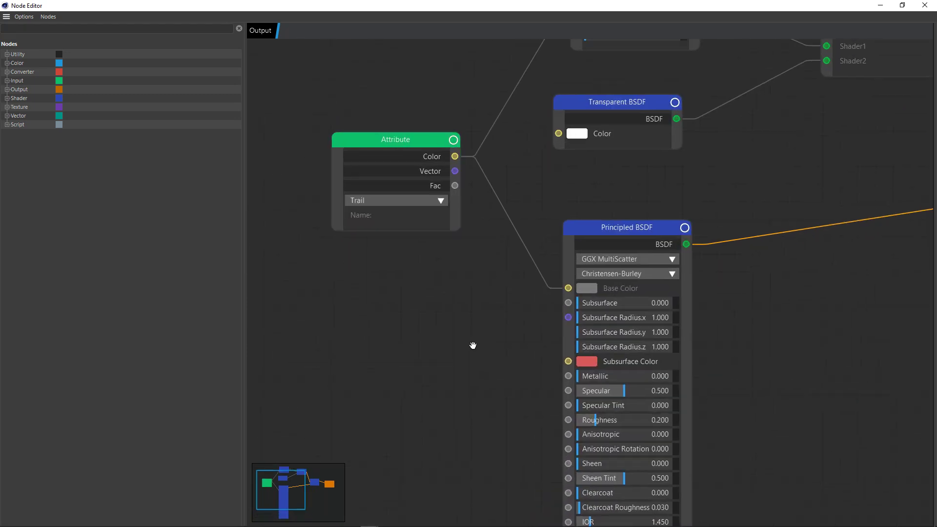
middle_click_drag(473, 345, 376, 376)
middle_click_drag(711, 249, 656, 283)
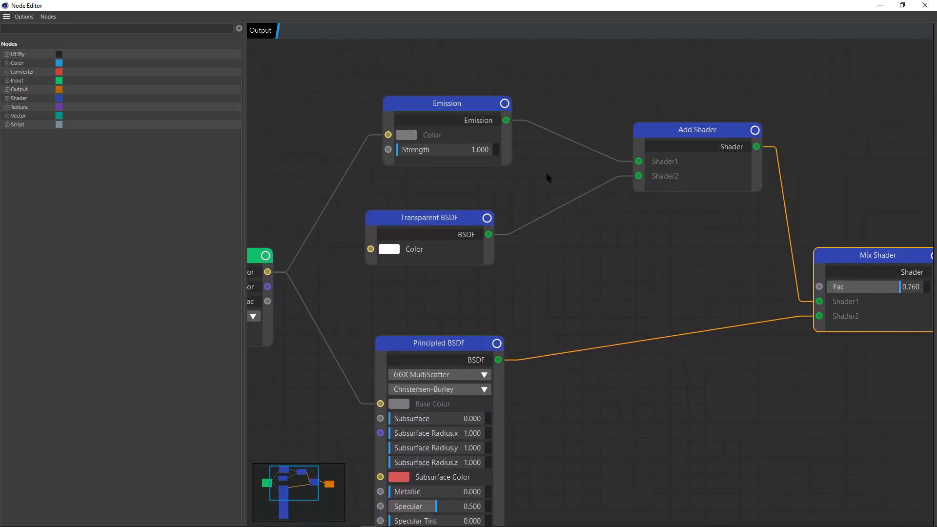
left_click(473, 112)
left_click_drag(451, 218, 458, 219)
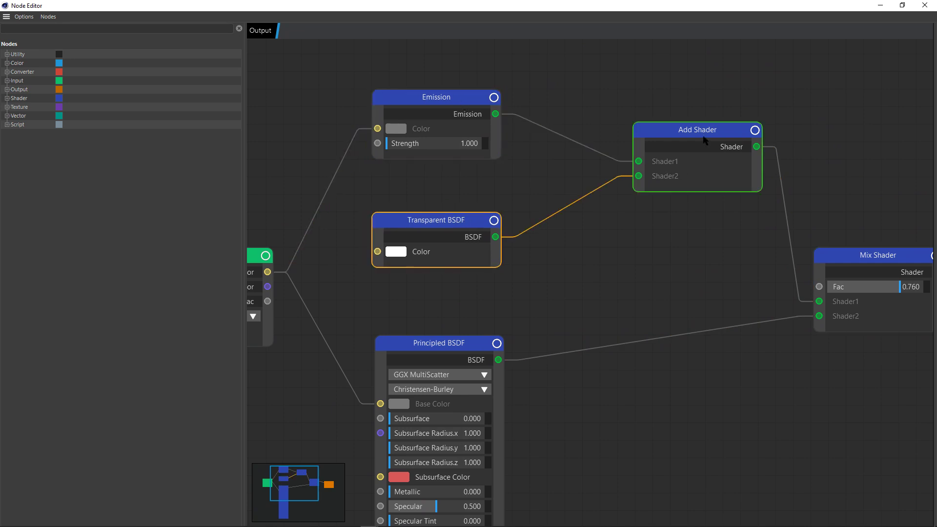
middle_click_drag(682, 256, 628, 202)
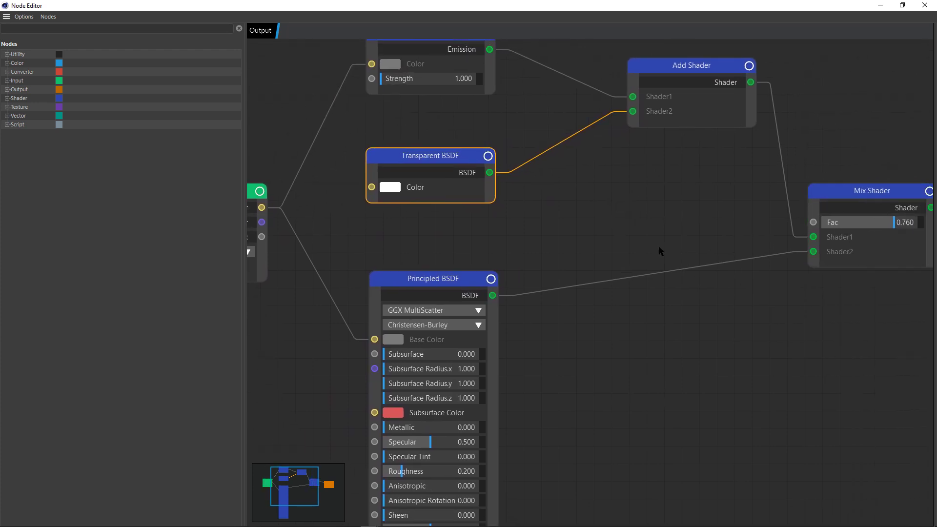
middle_click_drag(527, 256, 569, 217)
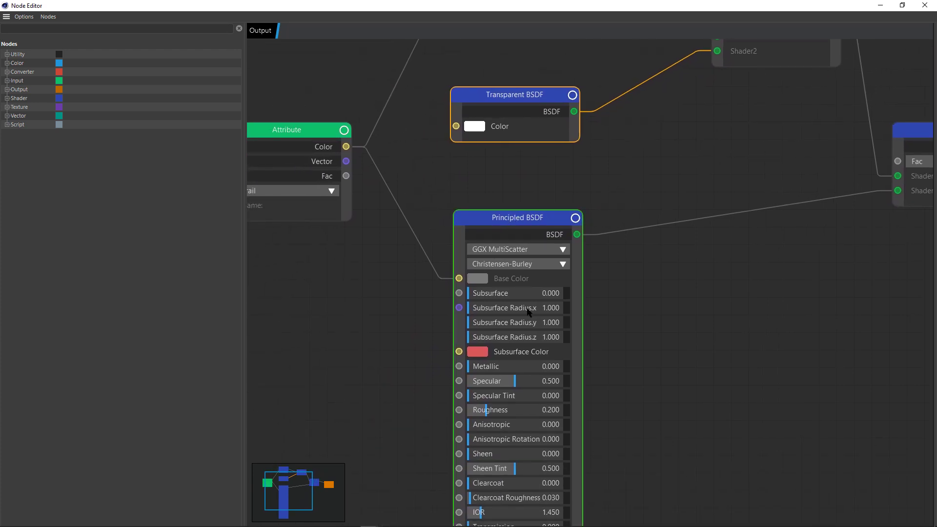
Step: Review the Principled BSDF, Mix Shader and Output nodes, then close the node editor
middle_click_drag(659, 345, 661, 261)
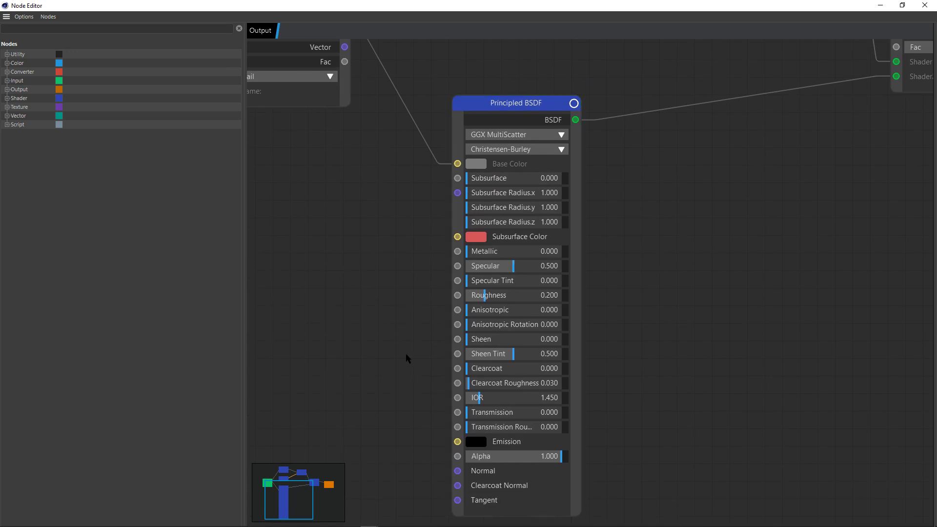
middle_click_drag(344, 272, 509, 442)
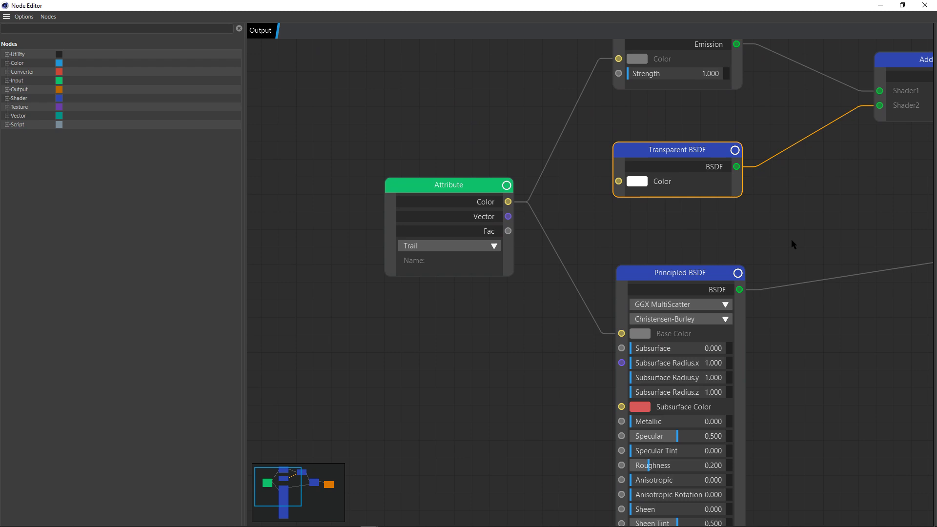
middle_click_drag(792, 239, 757, 232)
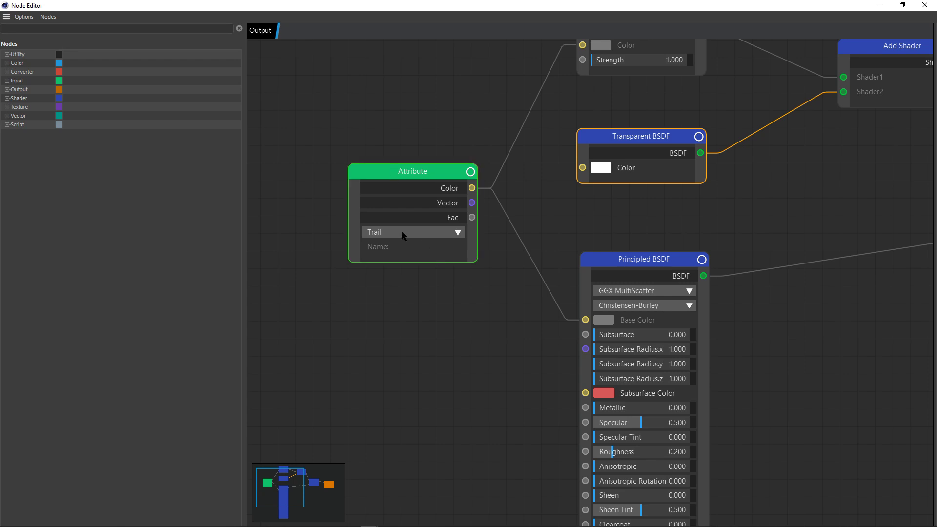
scroll(494, 288, "up", 3)
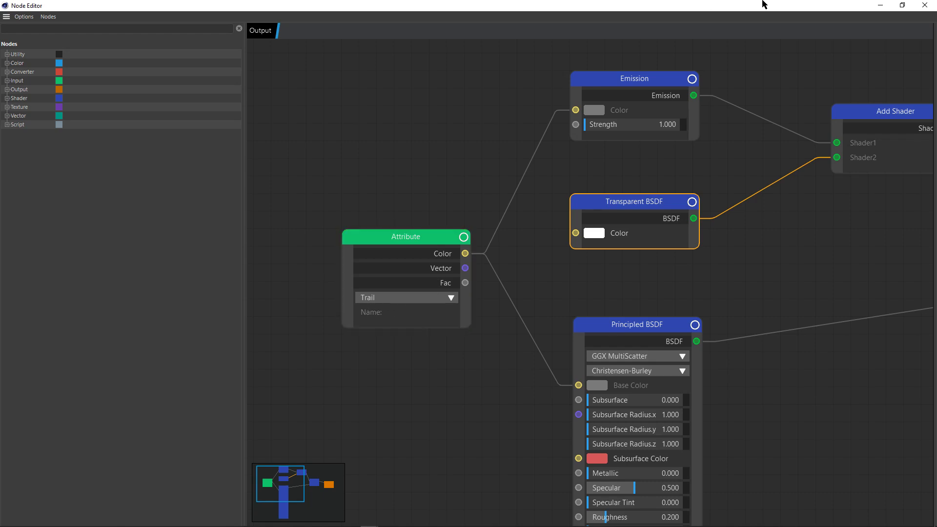
middle_click_drag(891, 260, 538, 235)
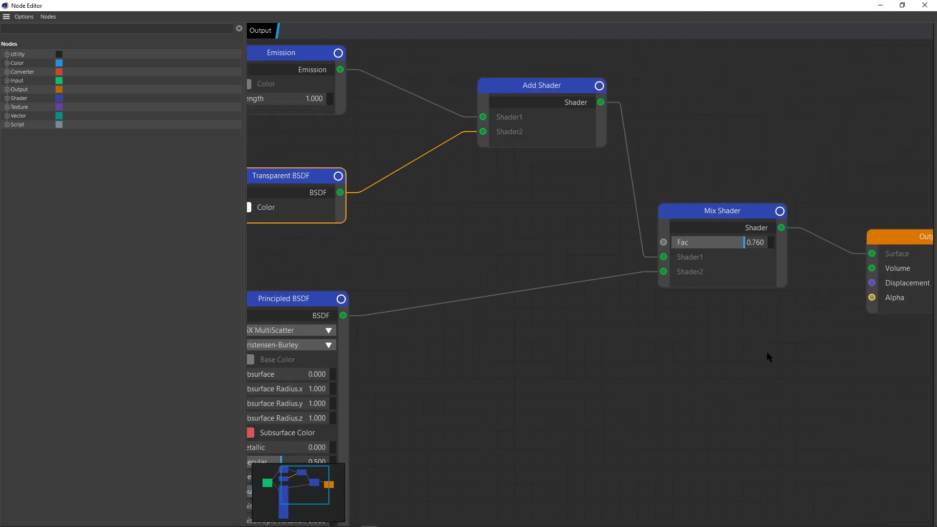
middle_click_drag(769, 358, 706, 339)
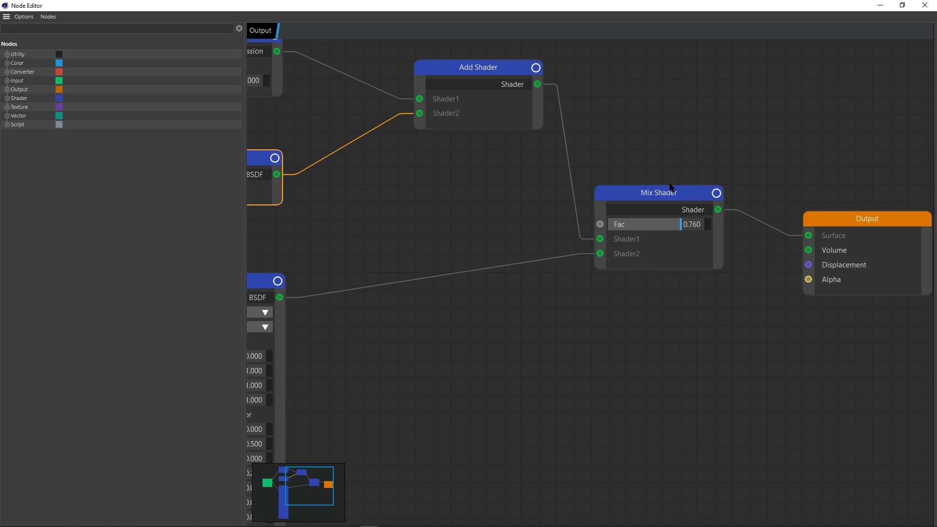
left_click_drag(677, 194, 691, 193)
middle_click_drag(431, 294, 540, 265)
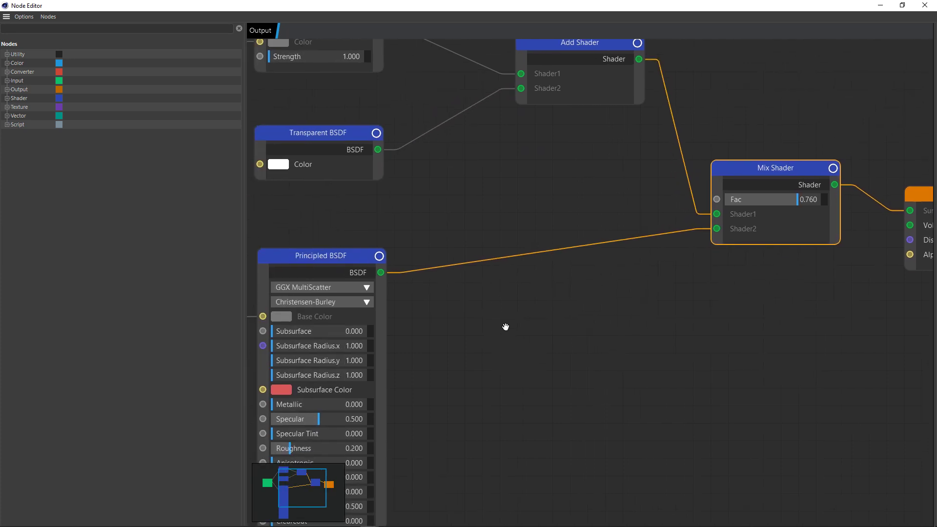
middle_click_drag(332, 308, 358, 390)
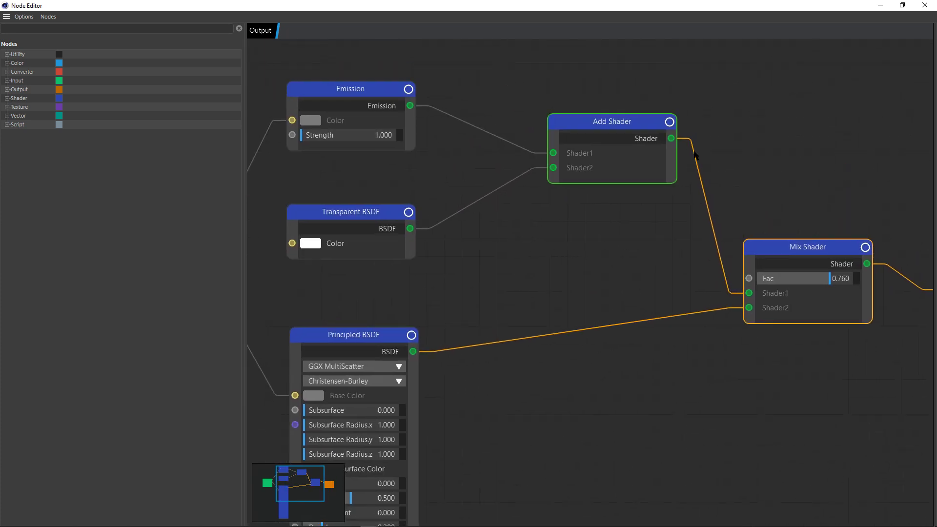
left_click(925, 6)
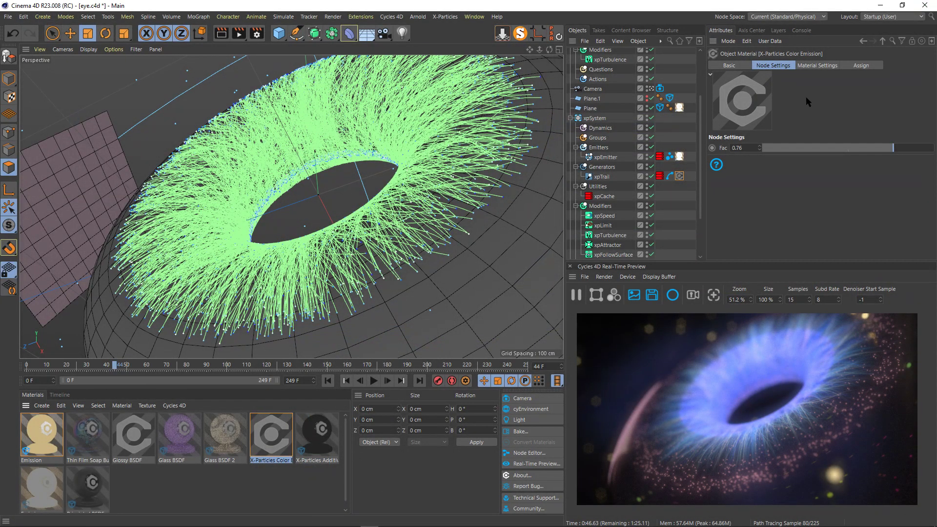
left_click(680, 157)
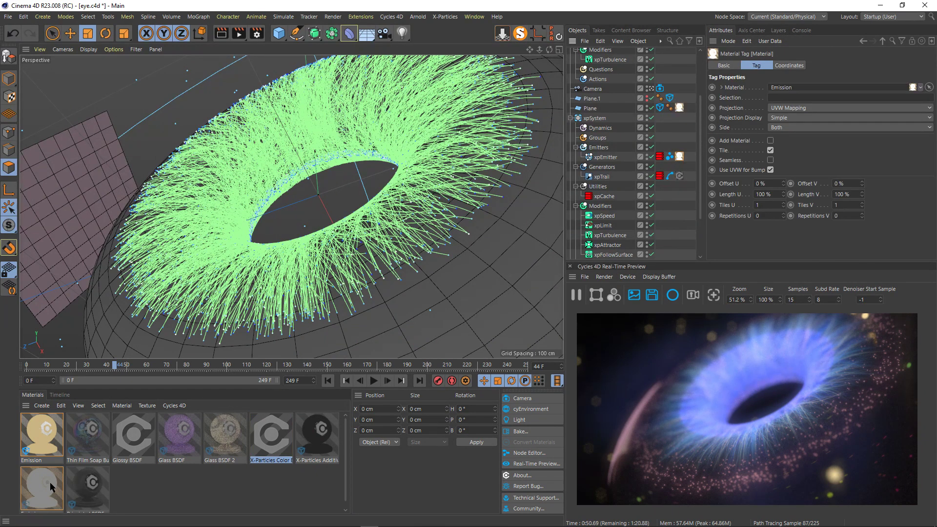
left_click(679, 177)
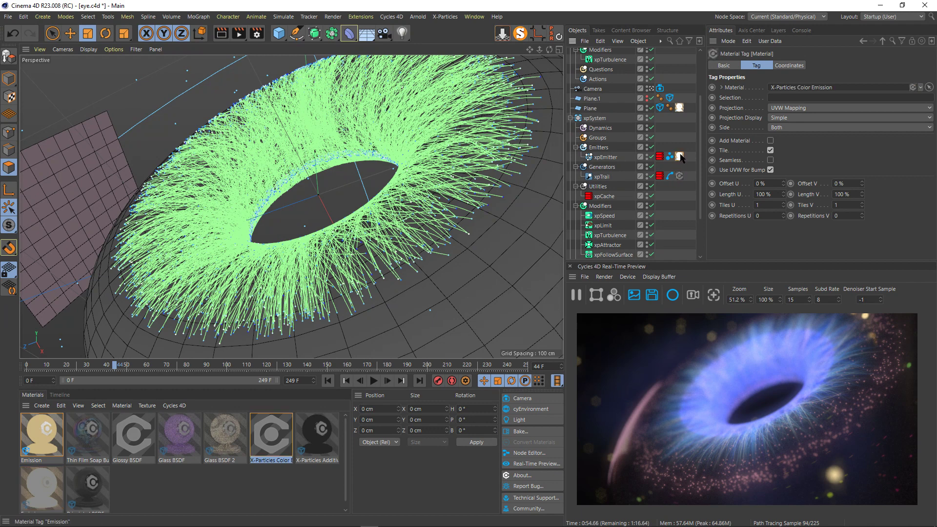
left_click(679, 157)
double_click(48, 486)
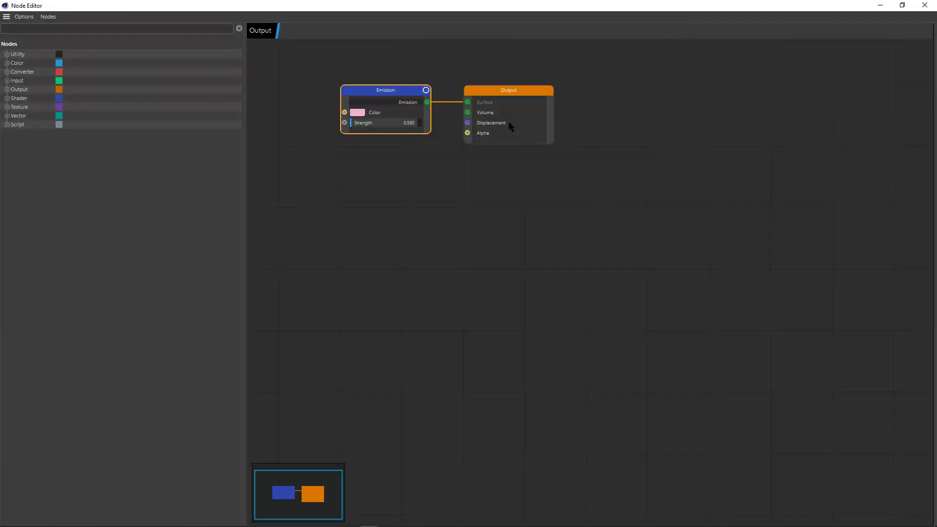
middle_click_drag(440, 170, 459, 226)
left_click_drag(408, 148, 411, 166)
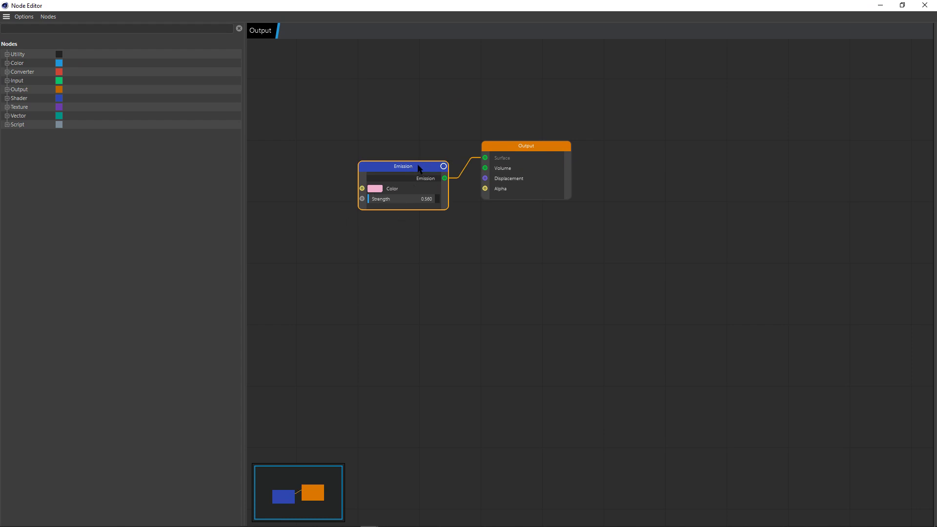
left_click(917, 6)
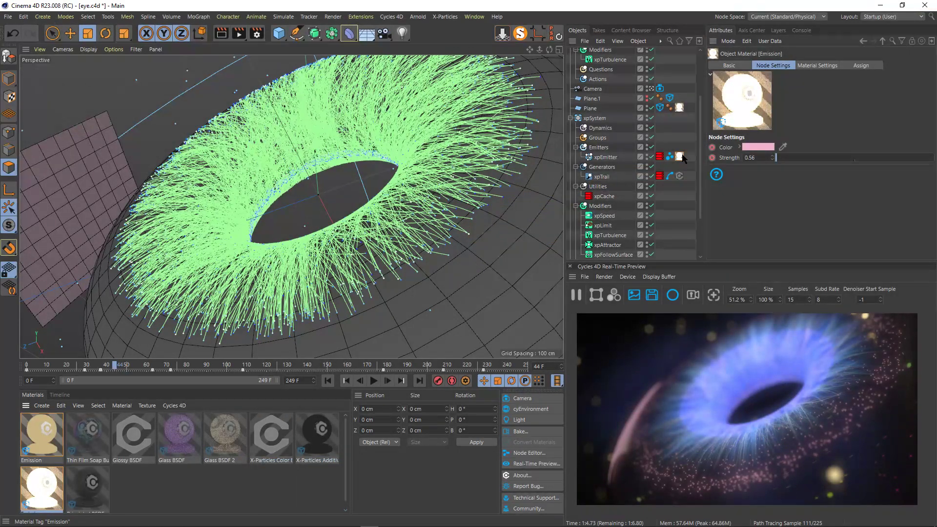
left_click(680, 156)
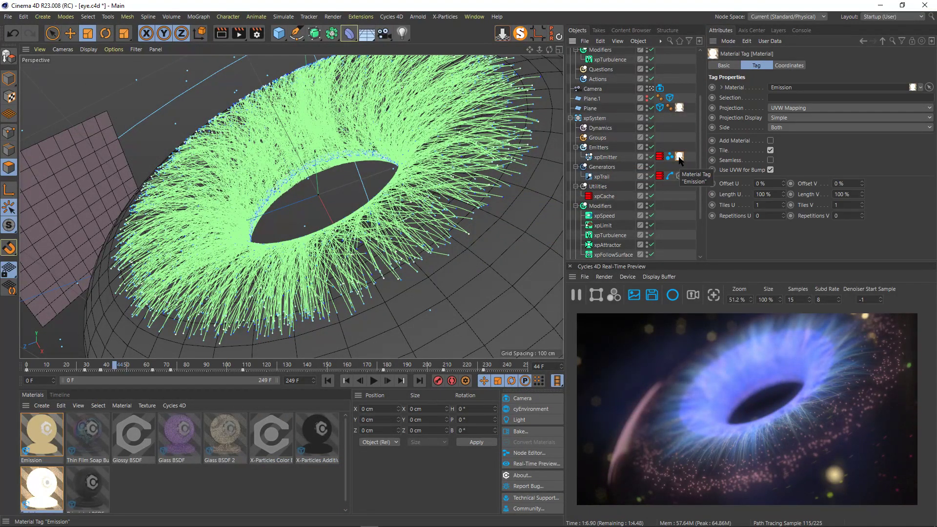
scroll(169, 464, "down", 1)
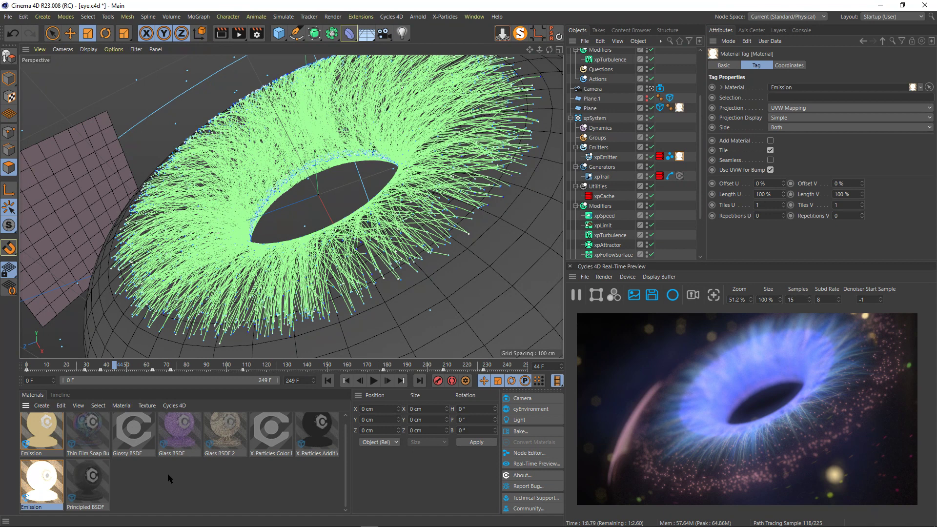
double_click(47, 433)
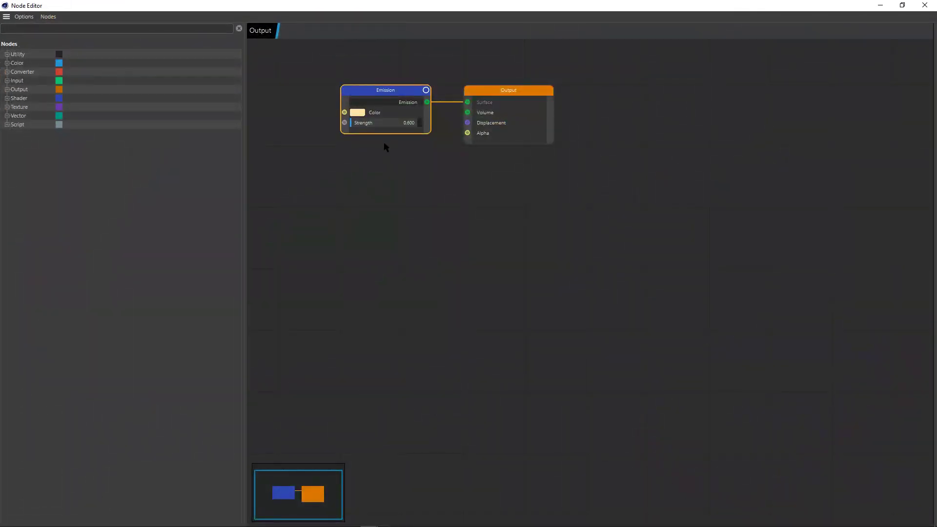
left_click(924, 4)
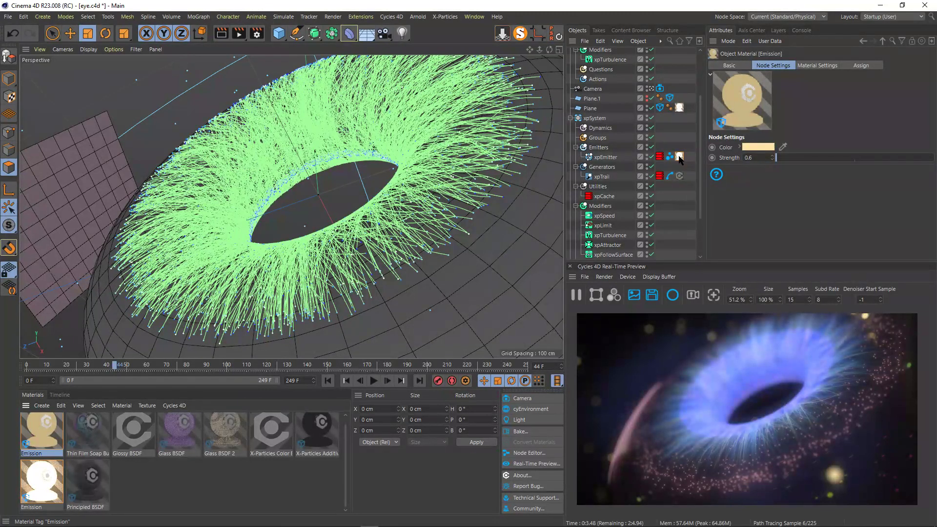
left_click(680, 156)
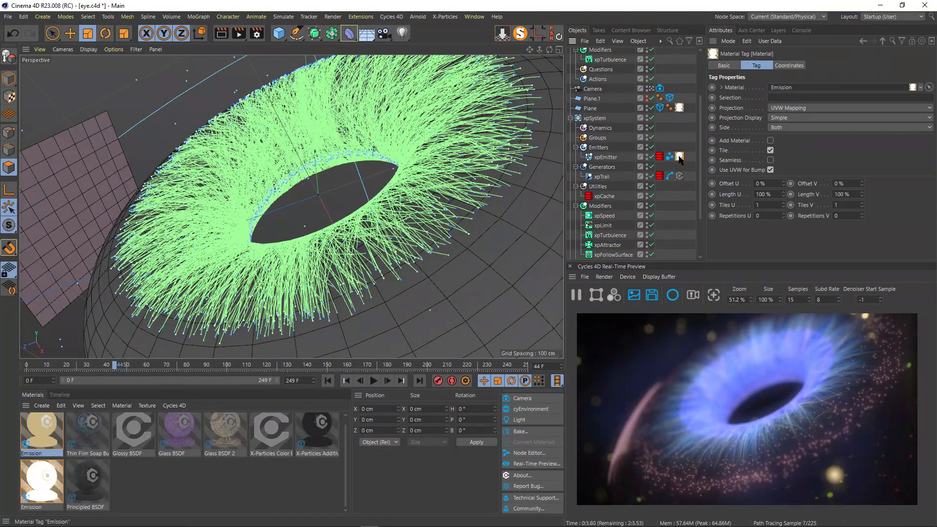
Step: Rename the second Emission material to 'Emission particles'
left_click(804, 87)
left_click(738, 69)
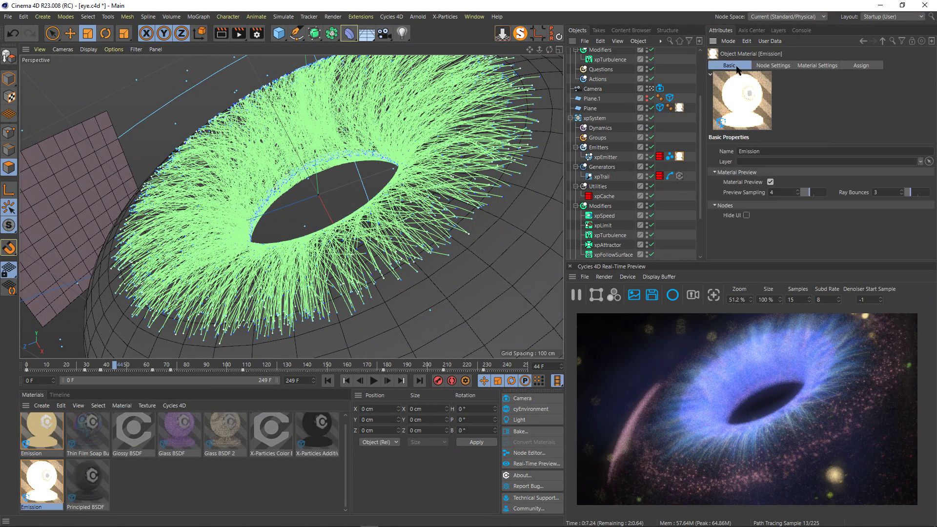
left_click(767, 150)
type("particles")
key("Return")
left_click(223, 468)
Step: Open the Emission particles node graph, check its pink emission colour, and shrink the window
double_click(40, 486)
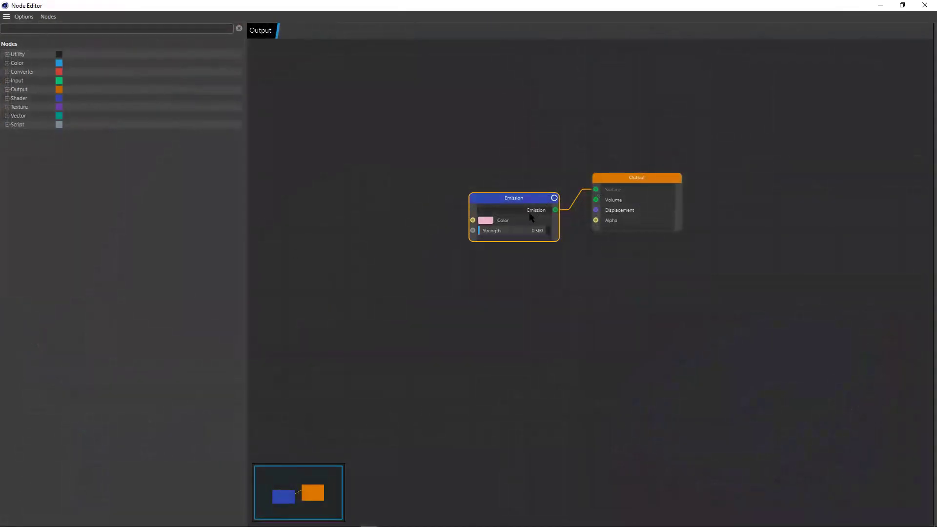
left_click_drag(517, 200, 482, 210)
left_click(458, 231)
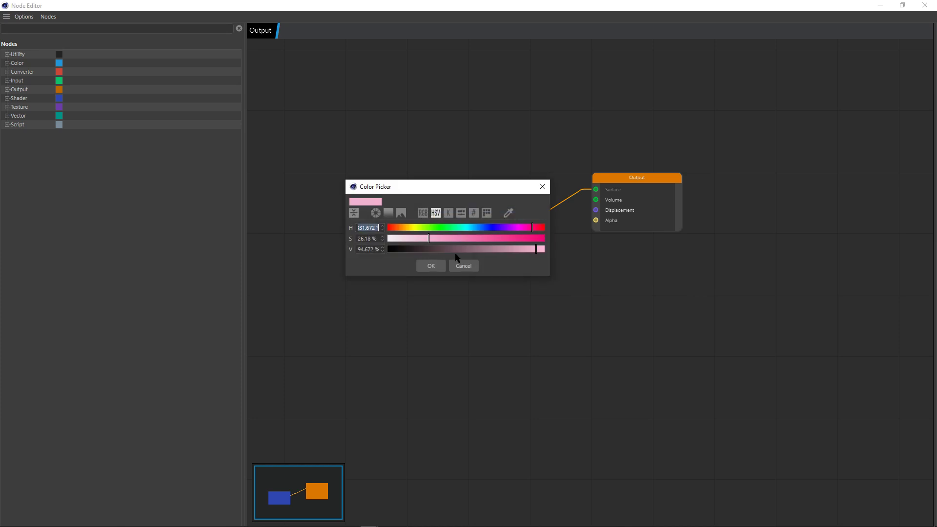
left_click(539, 188)
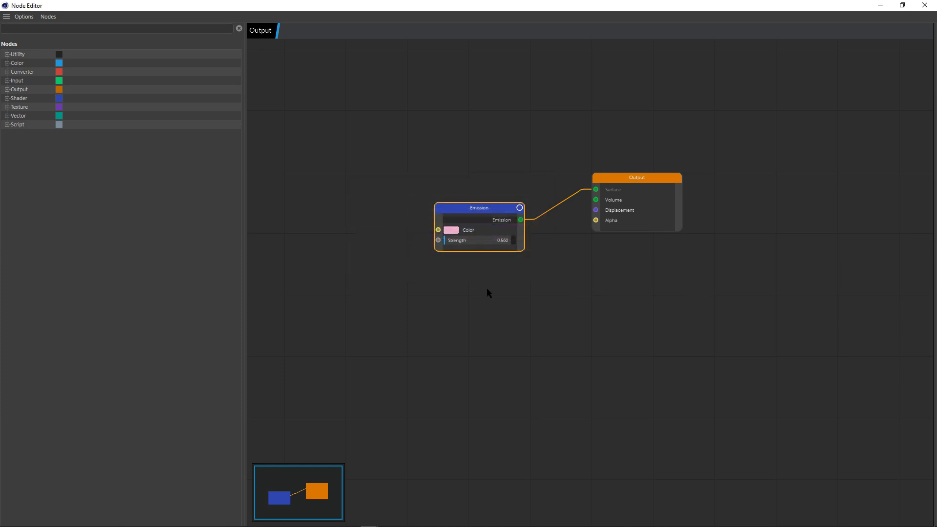
left_click_drag(695, 13, 728, 225)
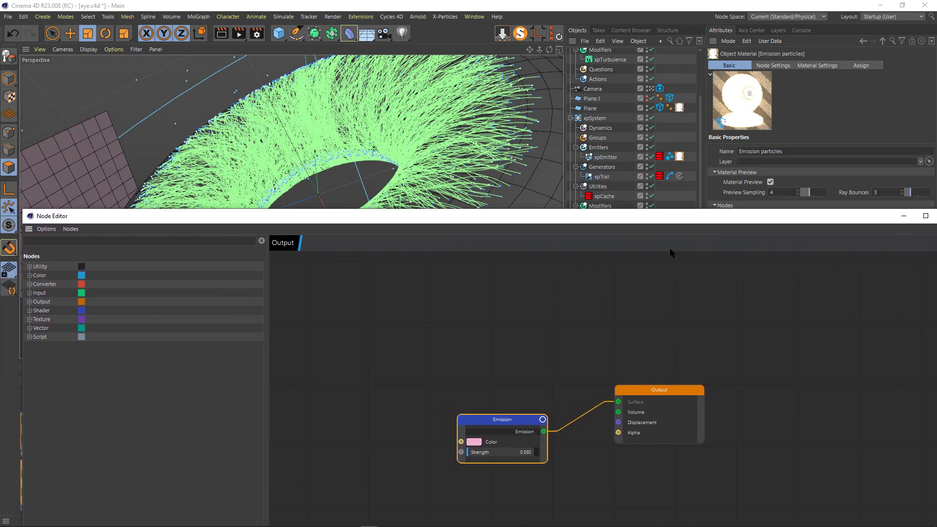
Step: Move the node graph out of the way and show the material's Node Settings
left_click_drag(679, 221, 677, 295)
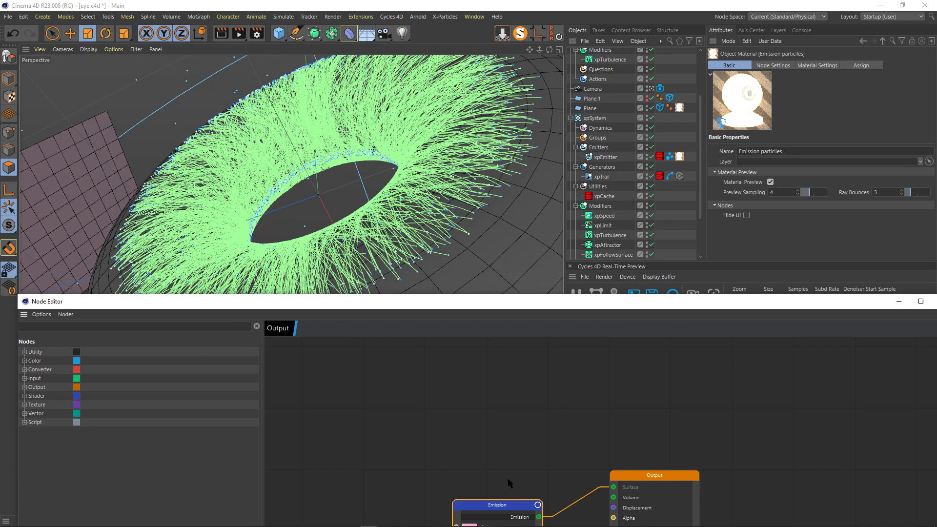
left_click_drag(499, 507, 508, 407)
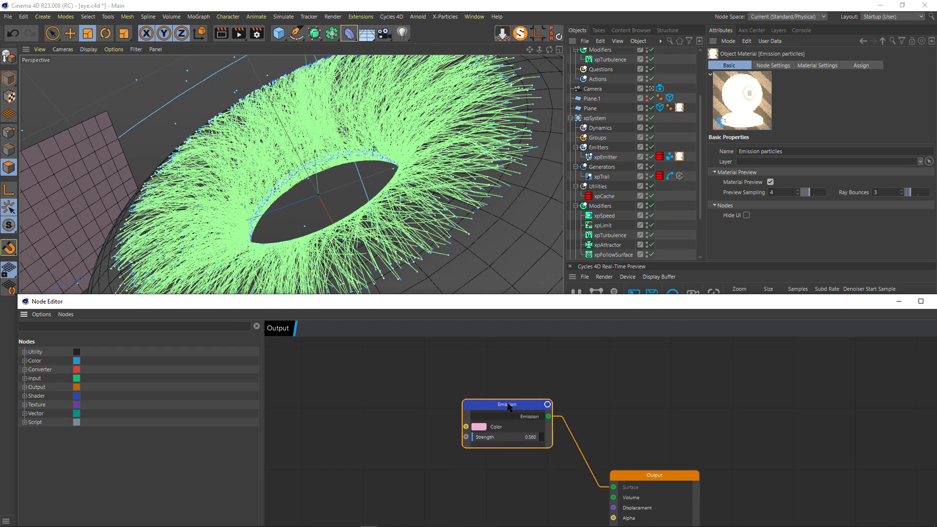
left_click_drag(558, 305, 936, 176)
left_click(781, 65)
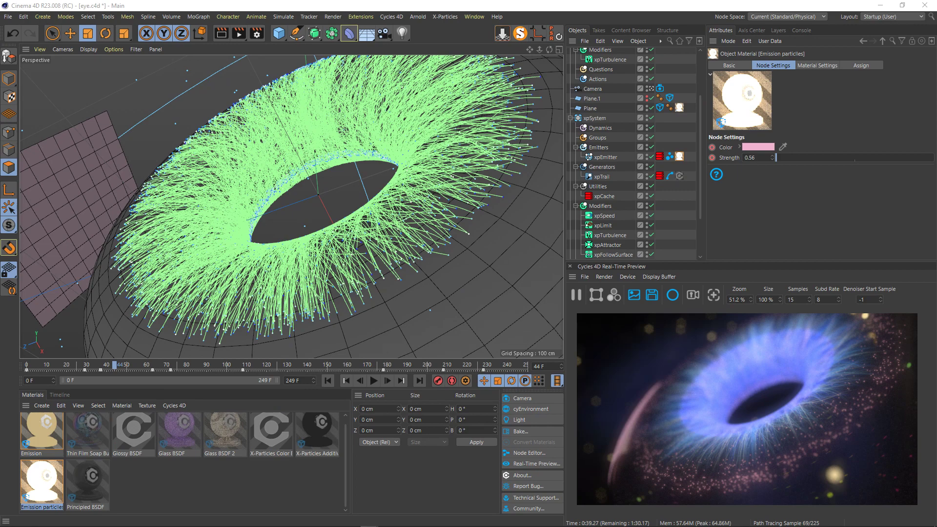
Step: Scrub through frames 151, 193, 214, 26 and 133 to review the animated emission, ending at frame 53
left_click_drag(116, 369, 359, 370)
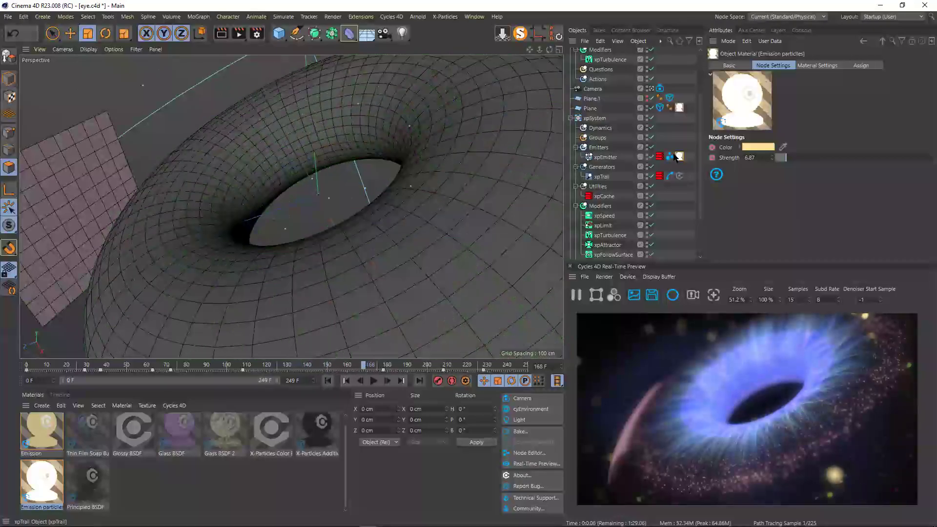
left_click(416, 365)
left_click_drag(420, 366, 456, 366)
left_click(76, 365)
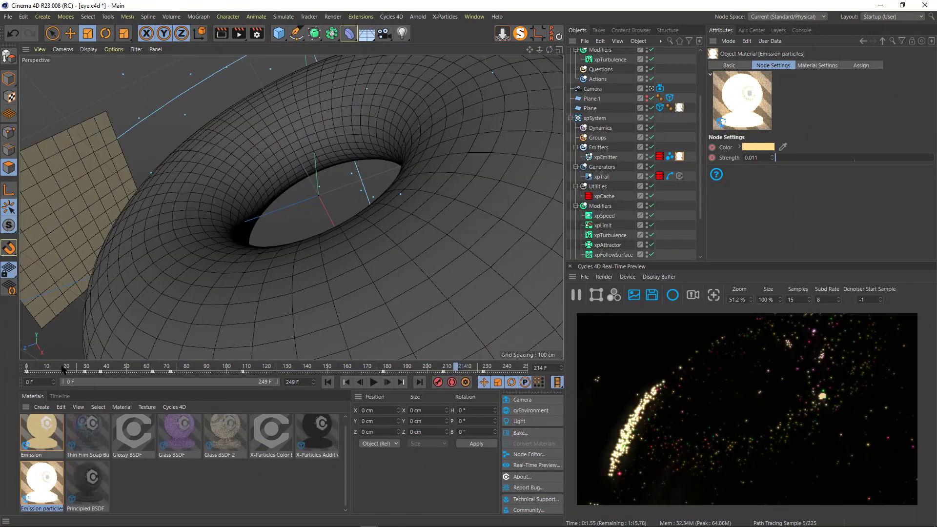
left_click_drag(145, 373, 212, 374)
left_click(132, 368)
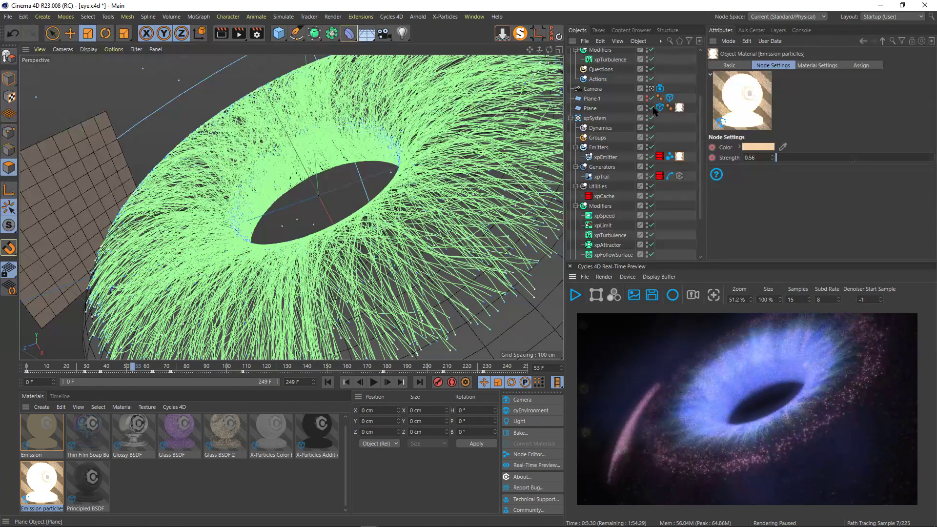
Step: Select the Plane and show its material tag, which assigns Emission particles with UVW Mapping
left_click(679, 107)
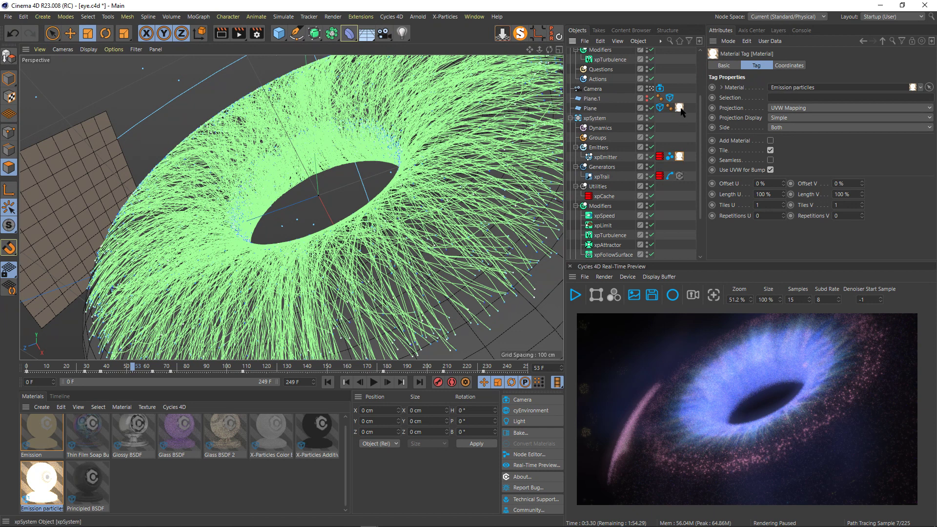
left_click(613, 108)
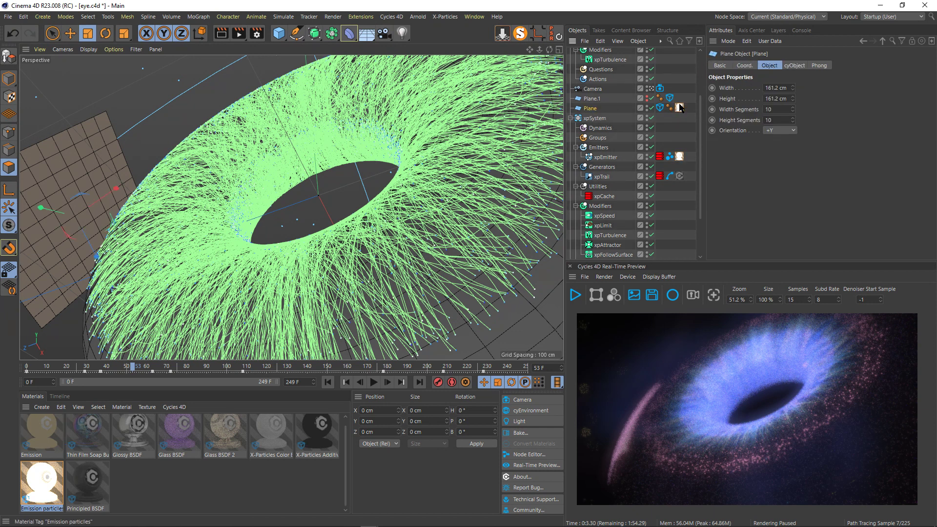
left_click(679, 107)
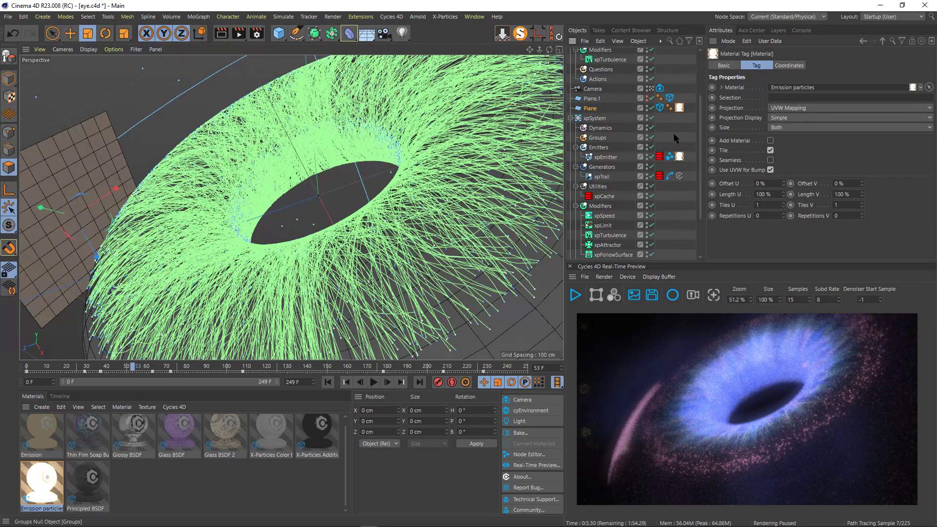
left_click_drag(702, 136, 698, 187)
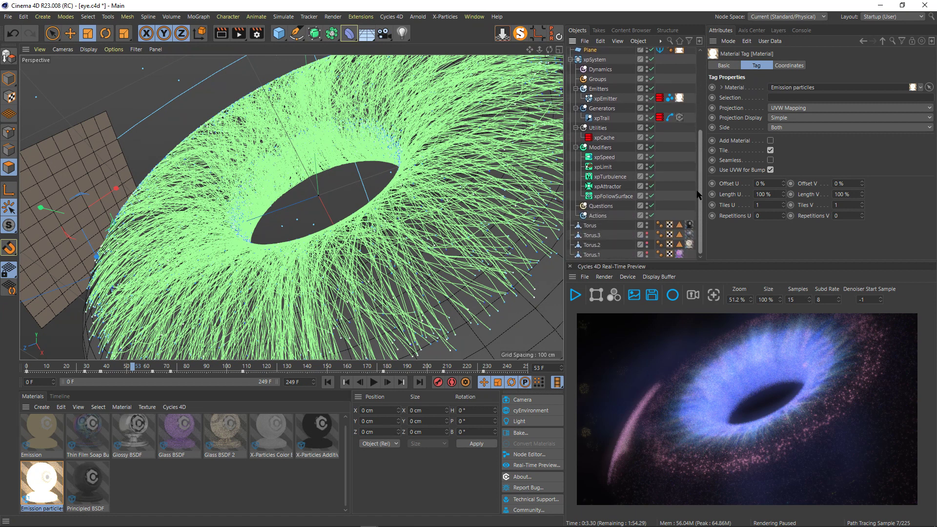
scroll(699, 175, "up", 5)
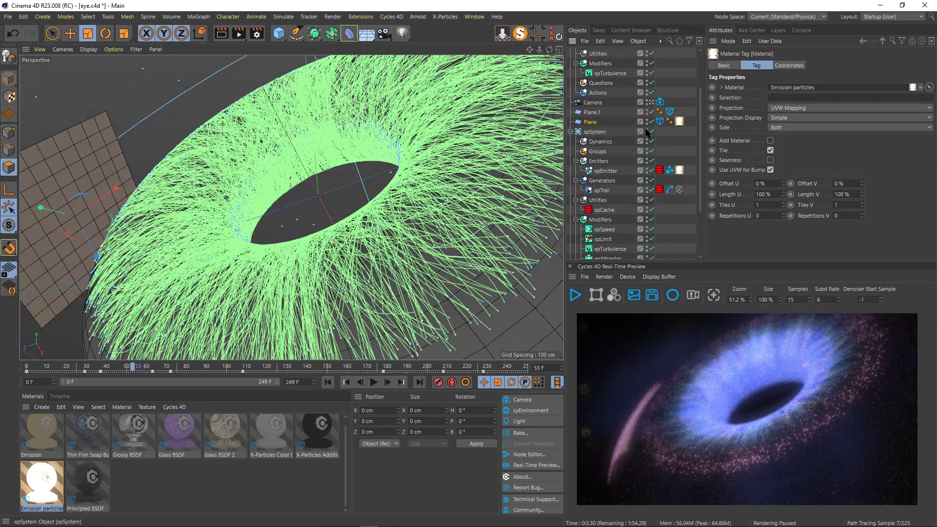
scroll(700, 131, "down", 2)
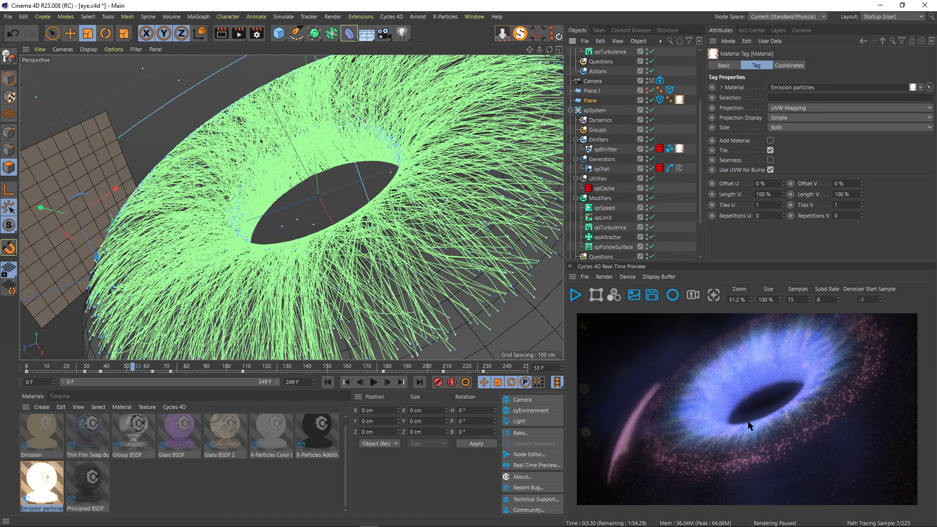
scroll(628, 145, "up", 3)
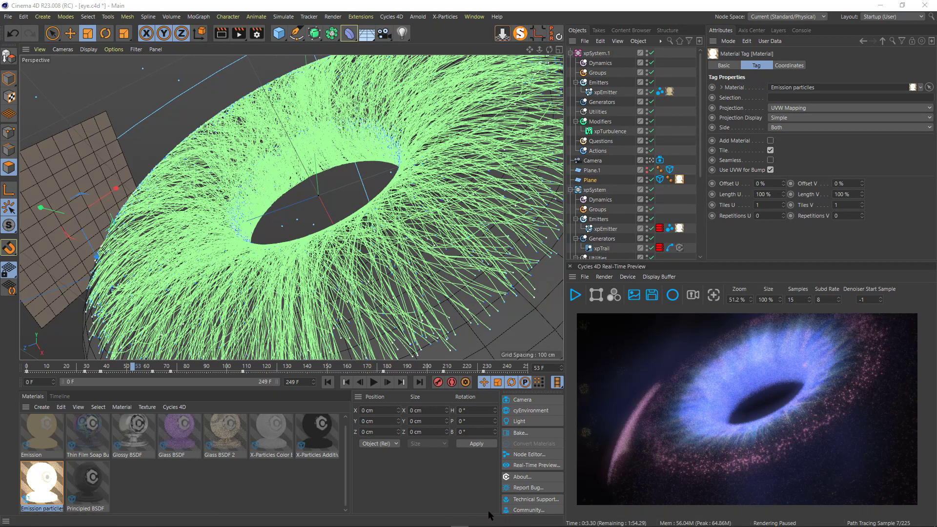
mouse_move(492, 525)
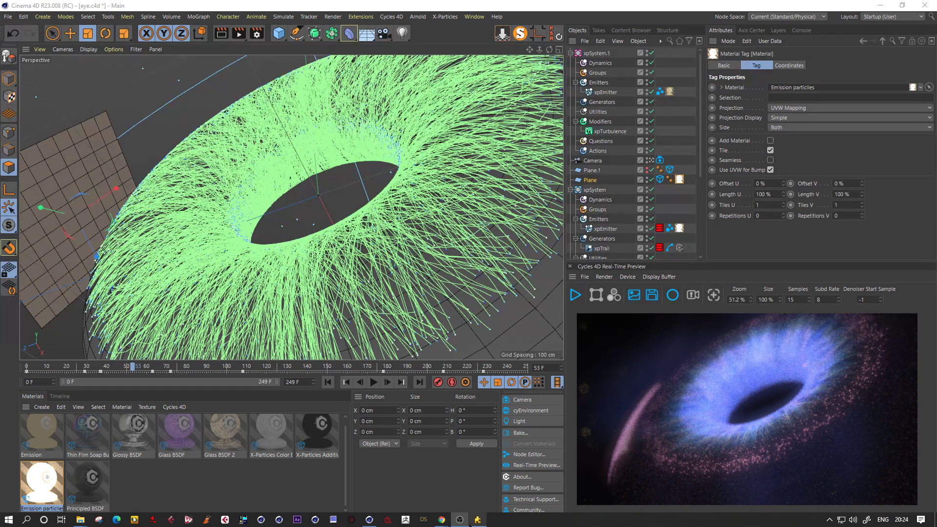
Step: Switch to the Chrome Instagram window, close the eye-effect post, and scroll the profile grid
key("alt+Tab")
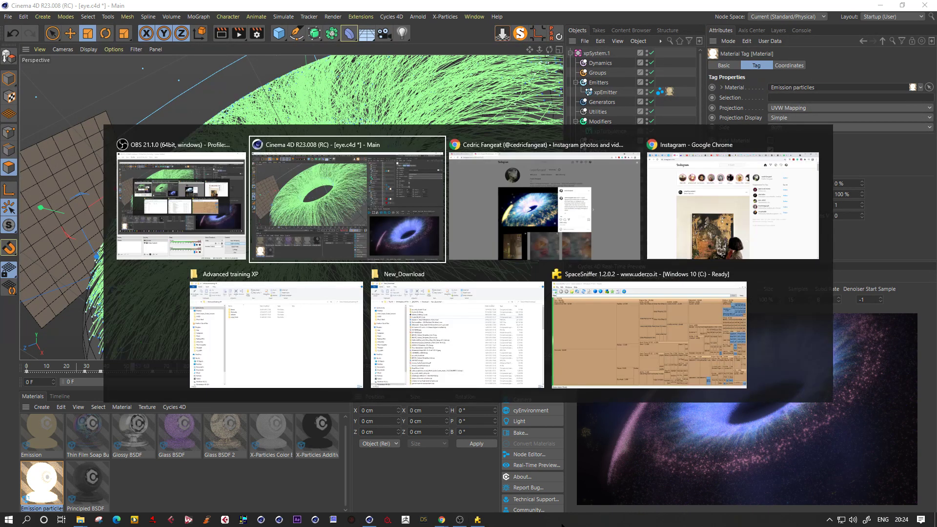
key("alt+Tab")
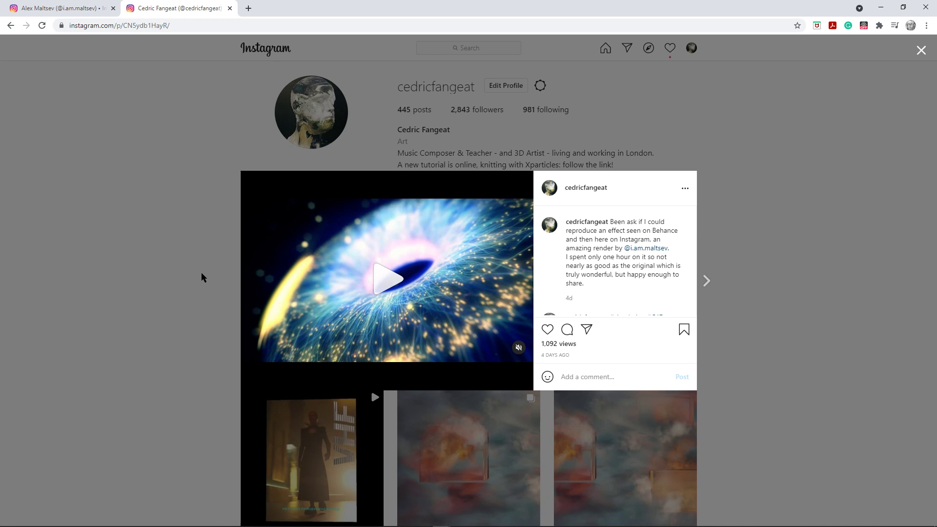
left_click(203, 278)
scroll(584, 299, "down", 1)
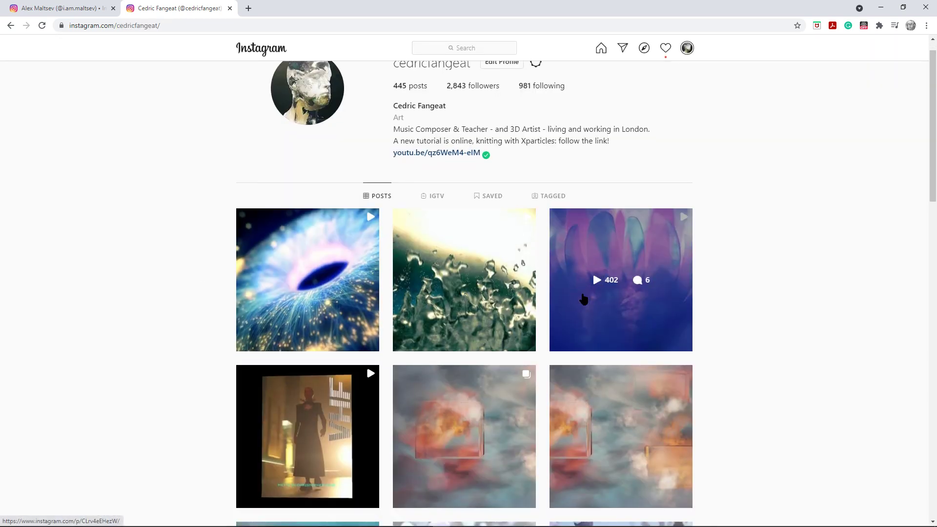